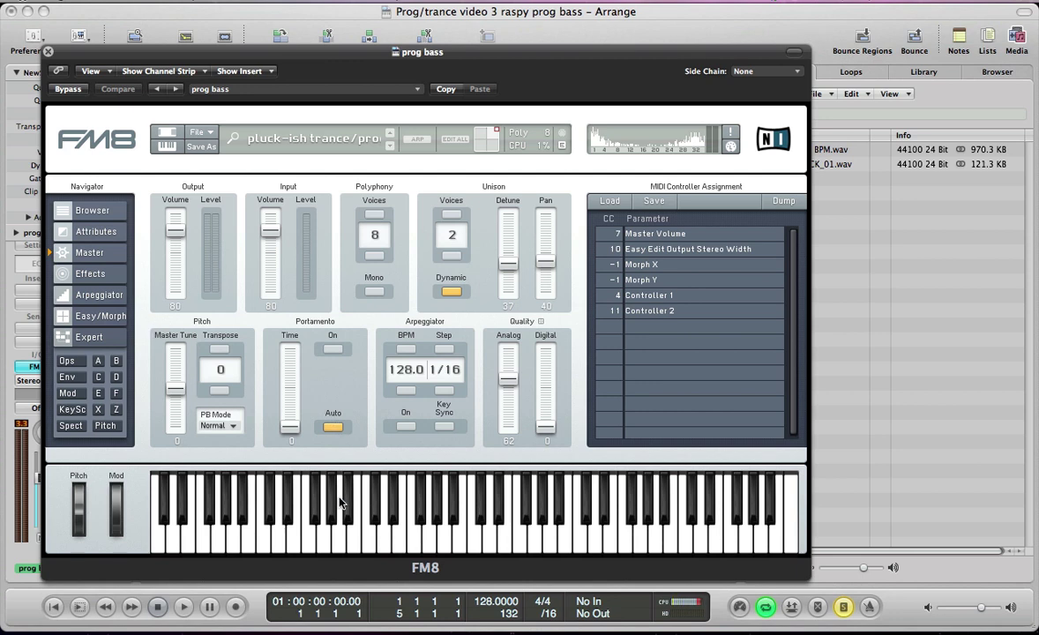
# Play back and stop the prog bass patch as a reference for the sound
pyautogui.press('space')
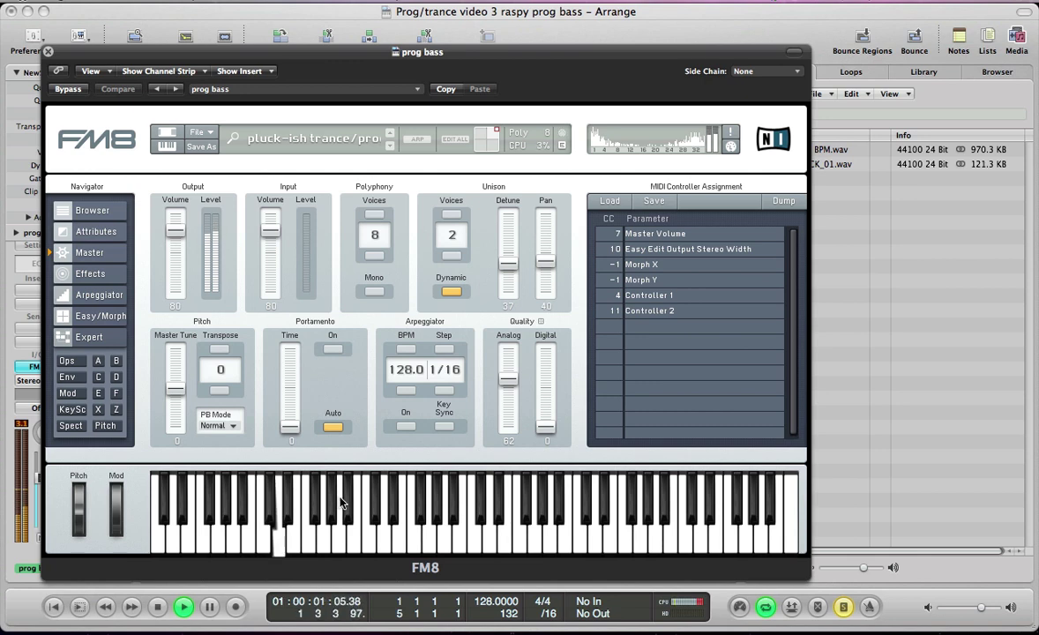
pyautogui.press('space')
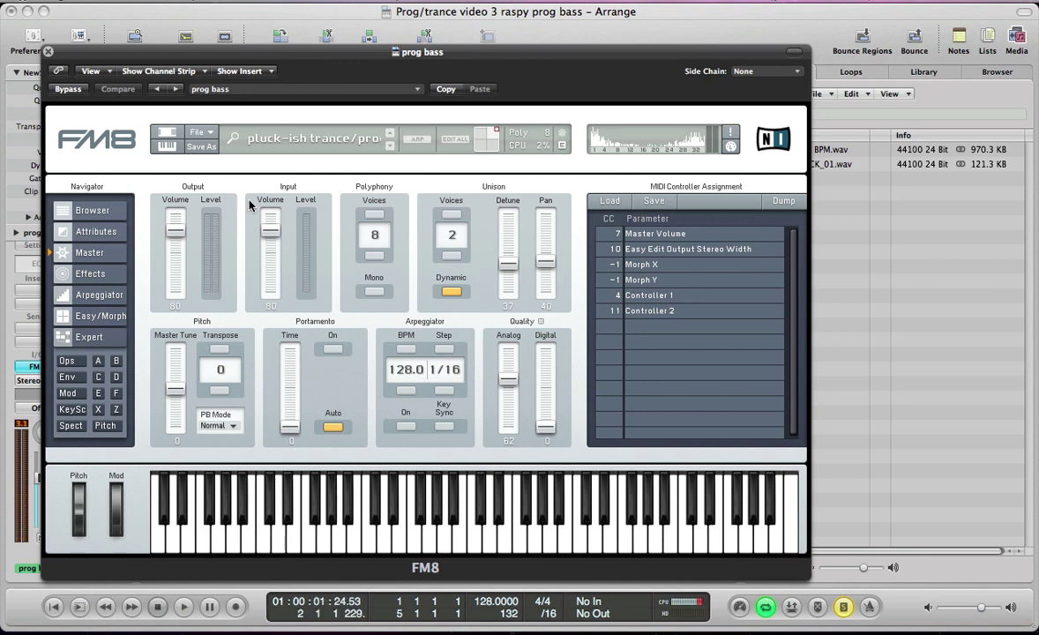
# Create a new blank sound and show its operator overview
pyautogui.click(198, 132)
pyautogui.click(205, 135)
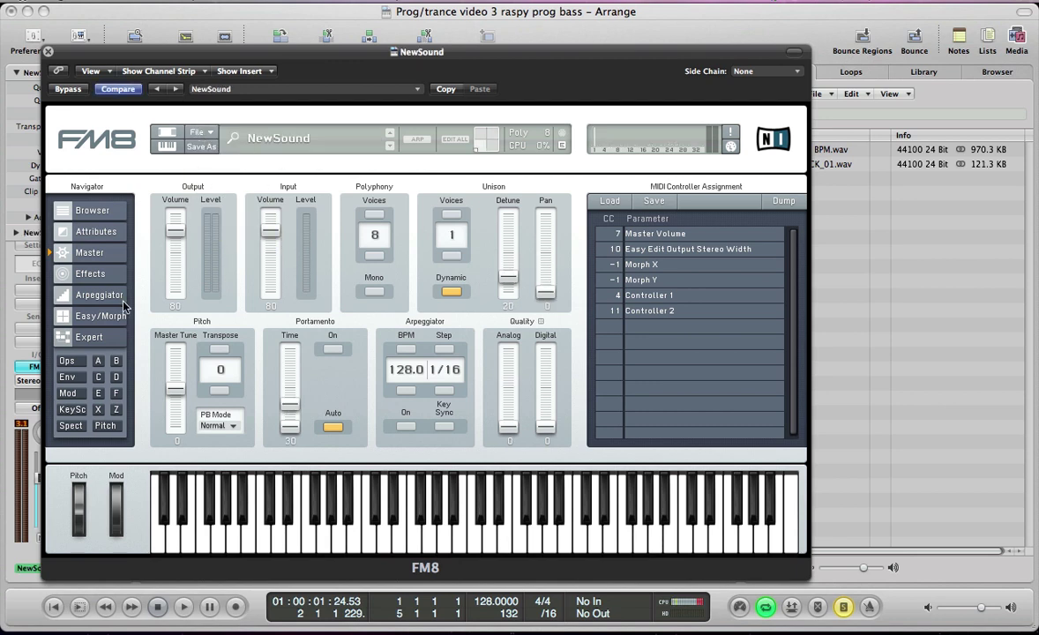
pyautogui.click(68, 361)
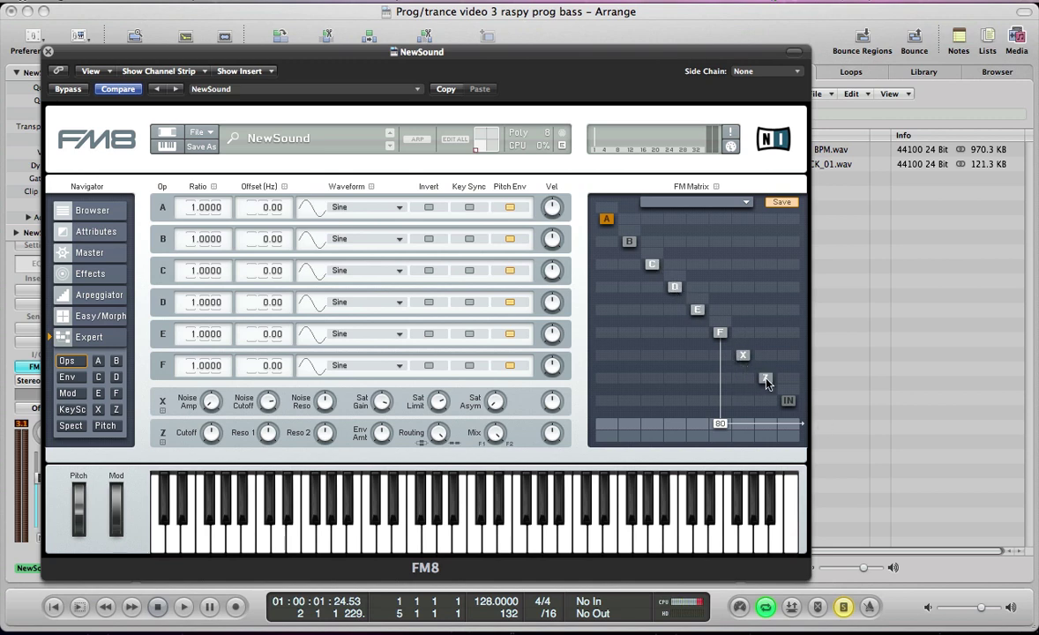
# Remove F's direct output, send Z to the output at 90, and route C, D, E and F at 100 and X at 30 into Z
pyautogui.doubleClick(720, 424)
pyautogui.moveTo(768, 431); pyautogui.dragTo(772, 366)
pyautogui.moveTo(720, 386); pyautogui.dragTo(690, 337)
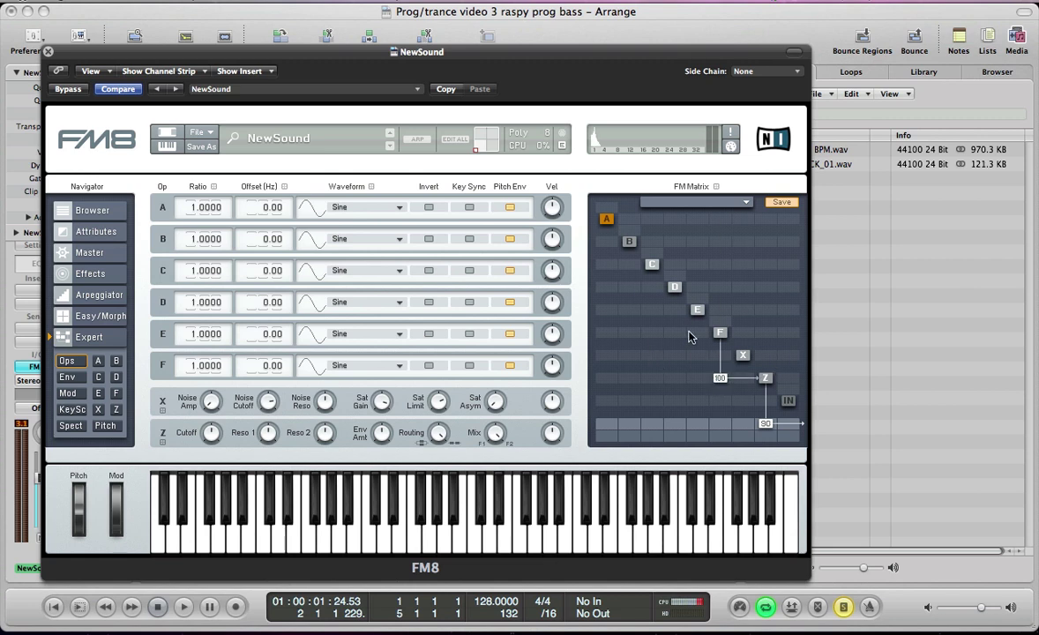
pyautogui.moveTo(697, 379); pyautogui.dragTo(653, 353)
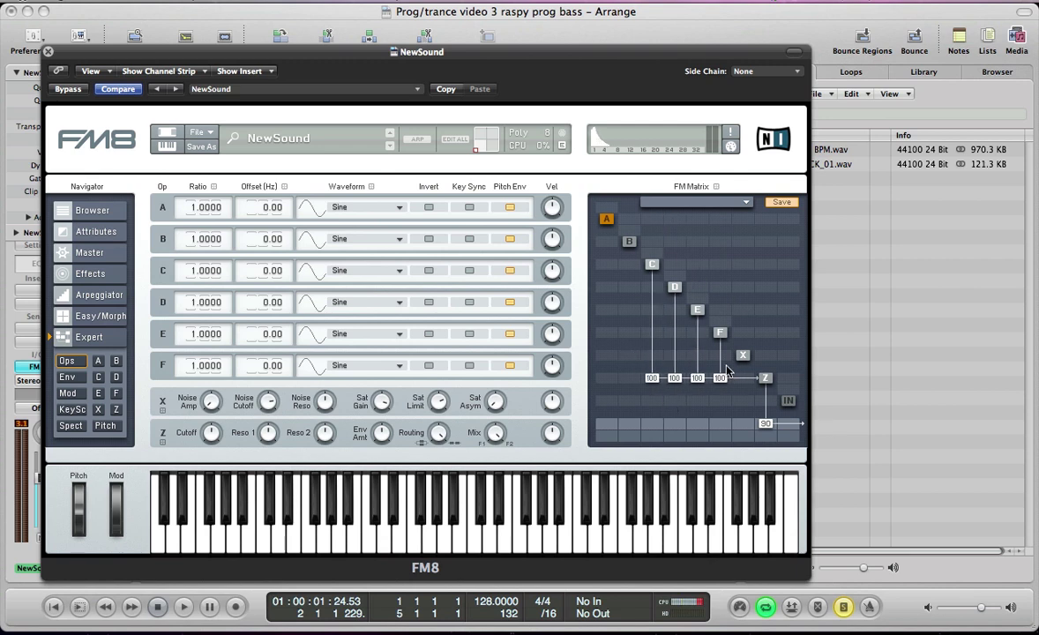
pyautogui.moveTo(741, 381); pyautogui.dragTo(752, 373)
# Set operator F to ratio 0.4995 and offset -1.47 Hz, with key sync on
pyautogui.click(469, 365)
pyautogui.moveTo(264, 361); pyautogui.dragTo(282, 488)
pyautogui.doubleClick(199, 371)
pyautogui.press('BackSpace')
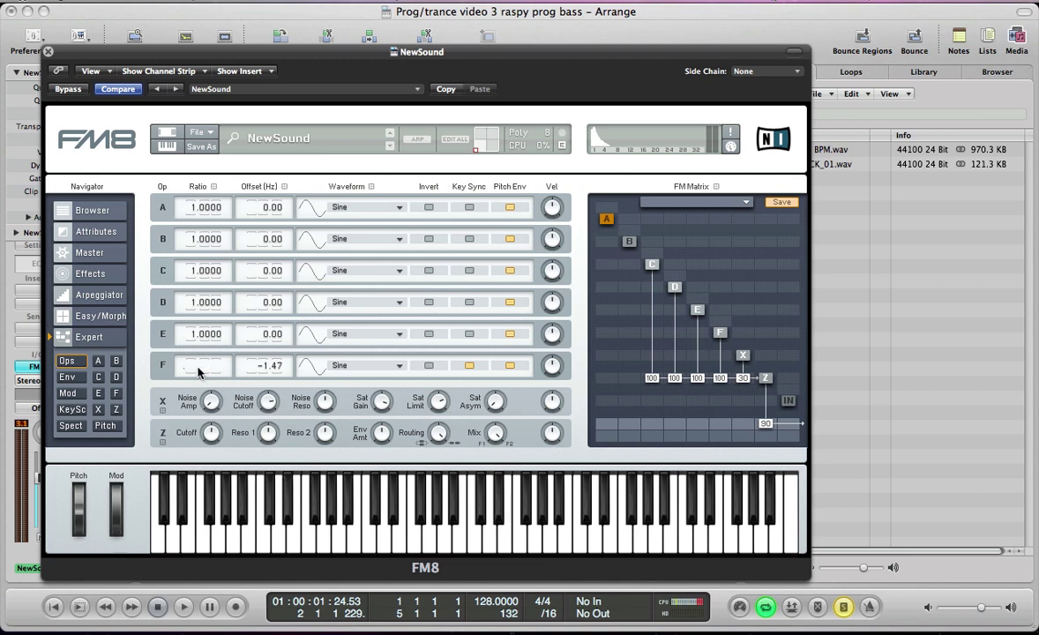
pyautogui.write('.4995')
pyautogui.press('Return')
# Set operator E to ratio 1.5005 and offset -2.11 Hz, with key sync on
pyautogui.write('5005')
pyautogui.press('Return')
pyautogui.moveTo(281, 341); pyautogui.dragTo(284, 417)
pyautogui.click(469, 337)
# Set operator D to ratio 1.4995 and offset 0.19 Hz, with key sync on
pyautogui.write('1')
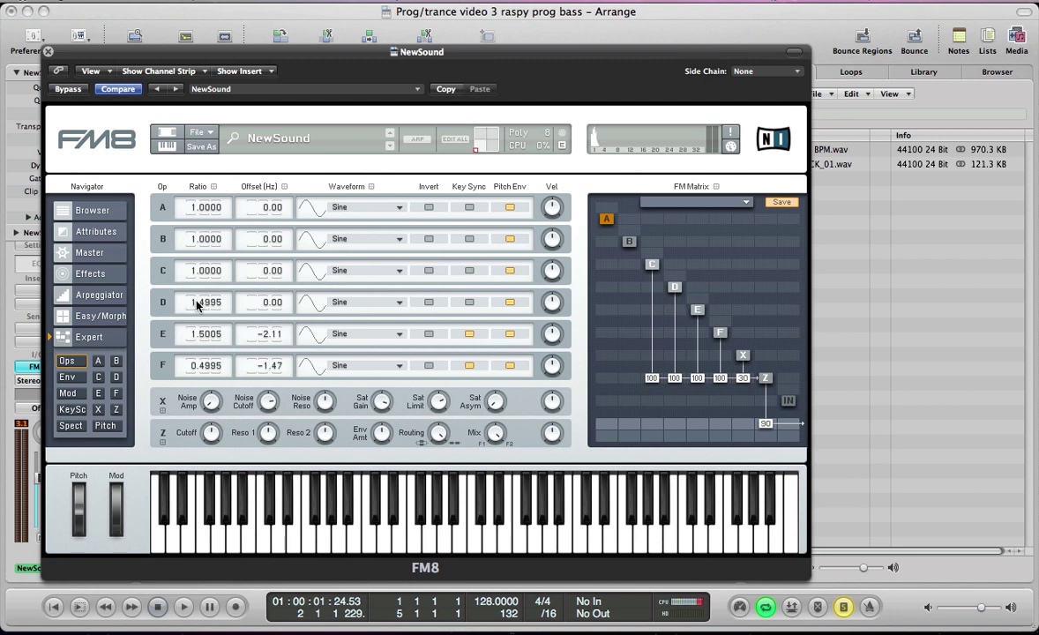
pyautogui.press('Return')
pyautogui.moveTo(278, 302); pyautogui.dragTo(283, 293)
# Set operator C to a Triangle waveform with key sync on, ratio 0.5005 and offset 1.00 Hz
pyautogui.click(350, 274)
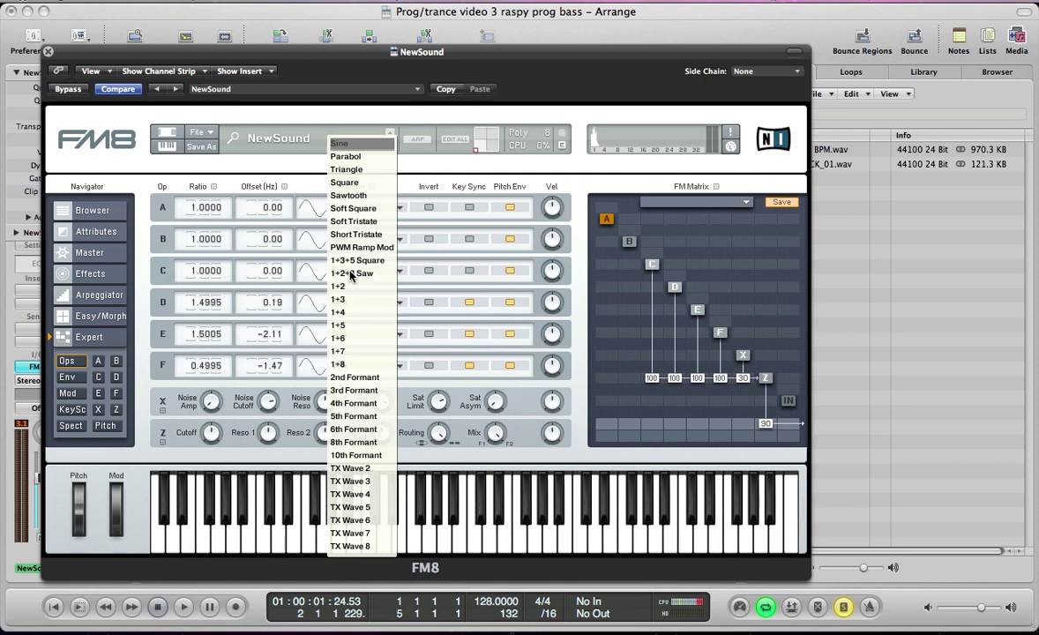
pyautogui.click(353, 169)
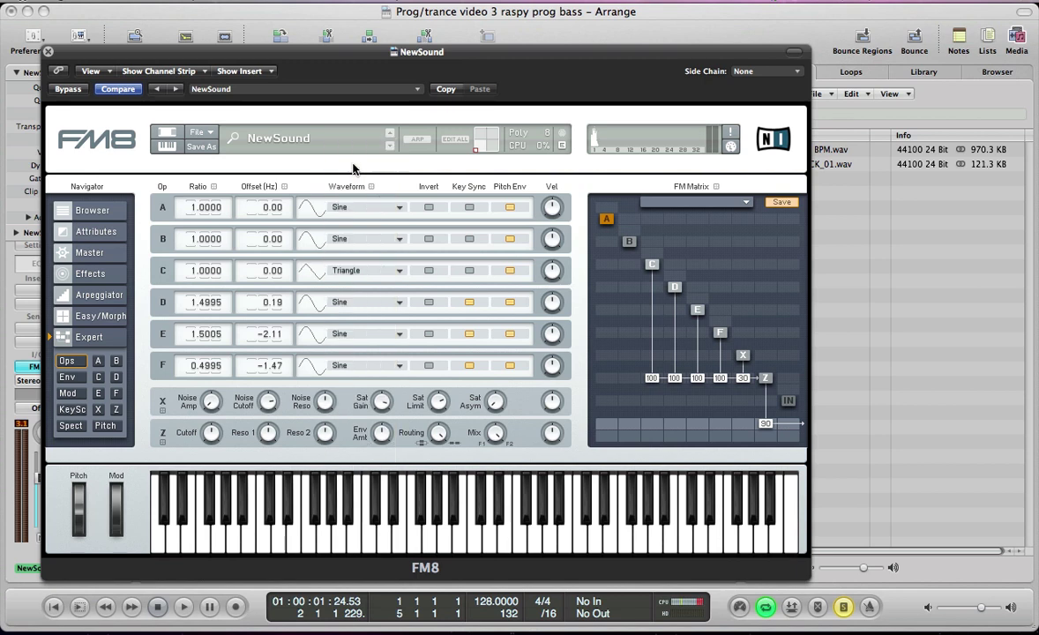
pyautogui.click(470, 271)
# Add self-feedback in the FM matrix of 39 on C, 60 on D, 39 on E and 37 on F
pyautogui.moveTo(666, 233); pyautogui.dragTo(670, 225)
pyautogui.moveTo(679, 278); pyautogui.dragTo(682, 237)
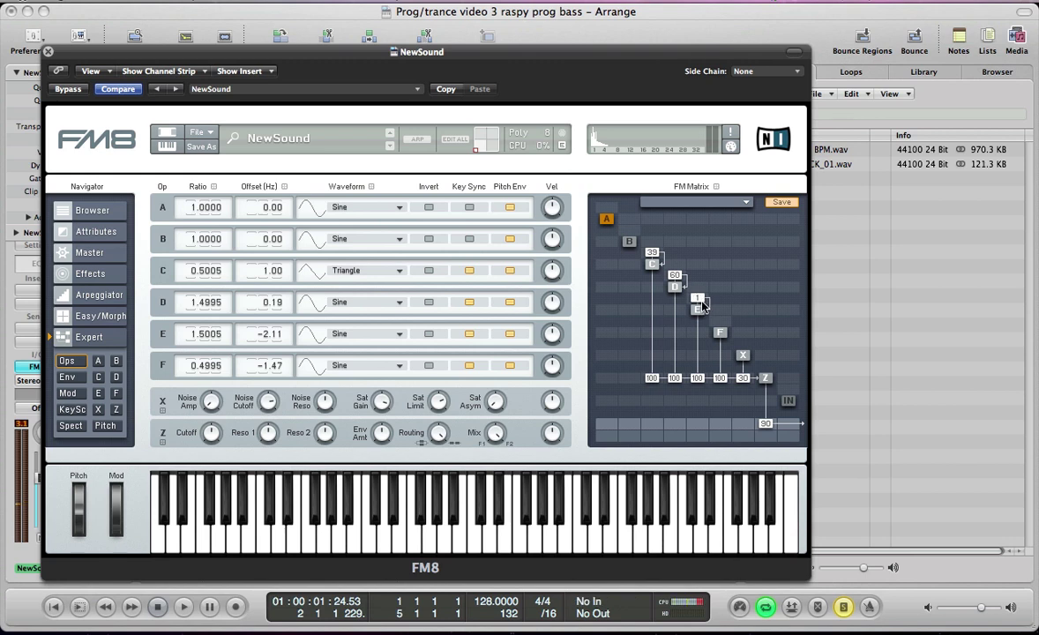
pyautogui.moveTo(704, 305); pyautogui.dragTo(709, 288)
pyautogui.moveTo(730, 305); pyautogui.dragTo(732, 302)
# Modulate E from C at 44, X from C at 29, and D from X at 42 in the FM matrix
pyautogui.moveTo(653, 315); pyautogui.dragTo(658, 297)
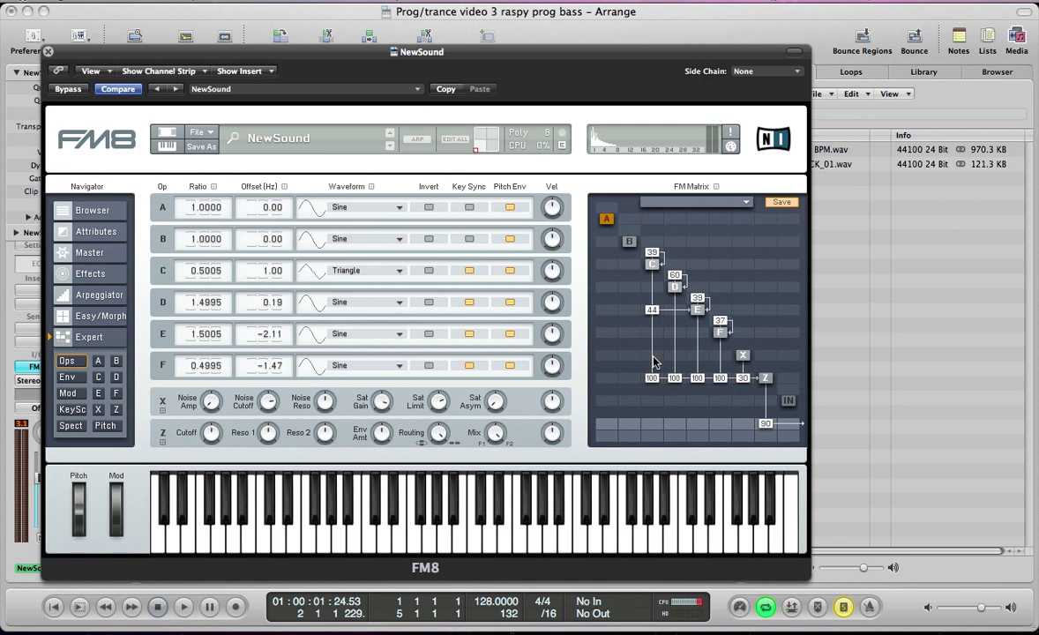
pyautogui.moveTo(654, 362); pyautogui.dragTo(655, 360)
pyautogui.moveTo(744, 288); pyautogui.dragTo(753, 281)
# Adjust operator X's noise cutoff and resonance along with its saturator asymmetry and level
pyautogui.click(100, 410)
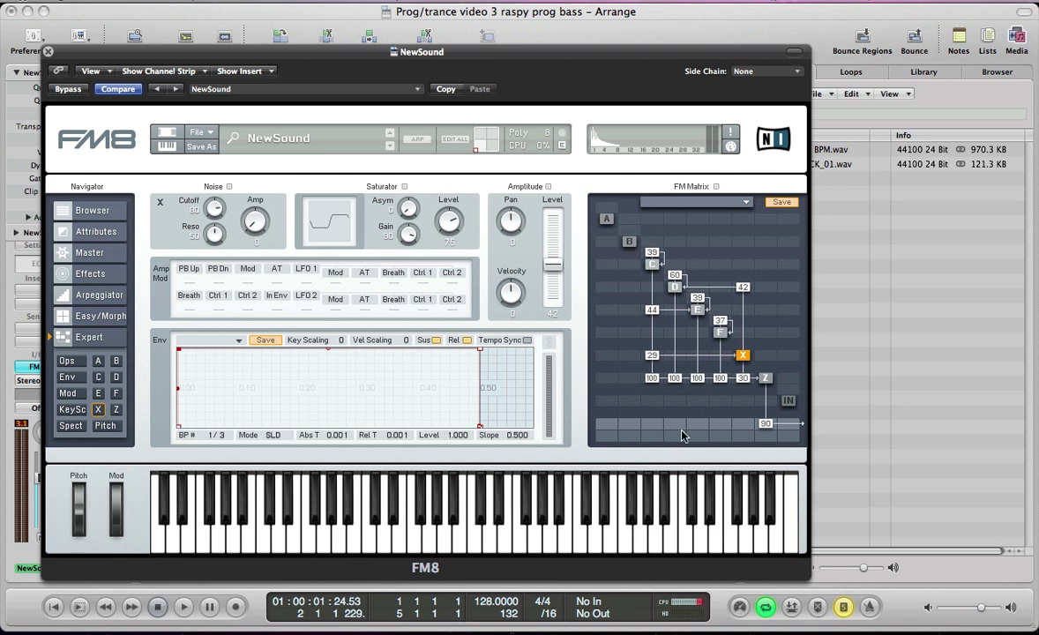
pyautogui.moveTo(202, 200); pyautogui.dragTo(202, 99)
pyautogui.moveTo(214, 232); pyautogui.dragTo(195, 353)
pyautogui.moveTo(226, 201); pyautogui.dragTo(239, 3)
pyautogui.moveTo(406, 212); pyautogui.dragTo(394, 159)
pyautogui.scroll(-5, 411, 221)
pyautogui.moveTo(460, 231); pyautogui.dragTo(422, 113)
# Shape operator Z's envelope as a decay falling to zero level at about 0.296 s
pyautogui.click(116, 410)
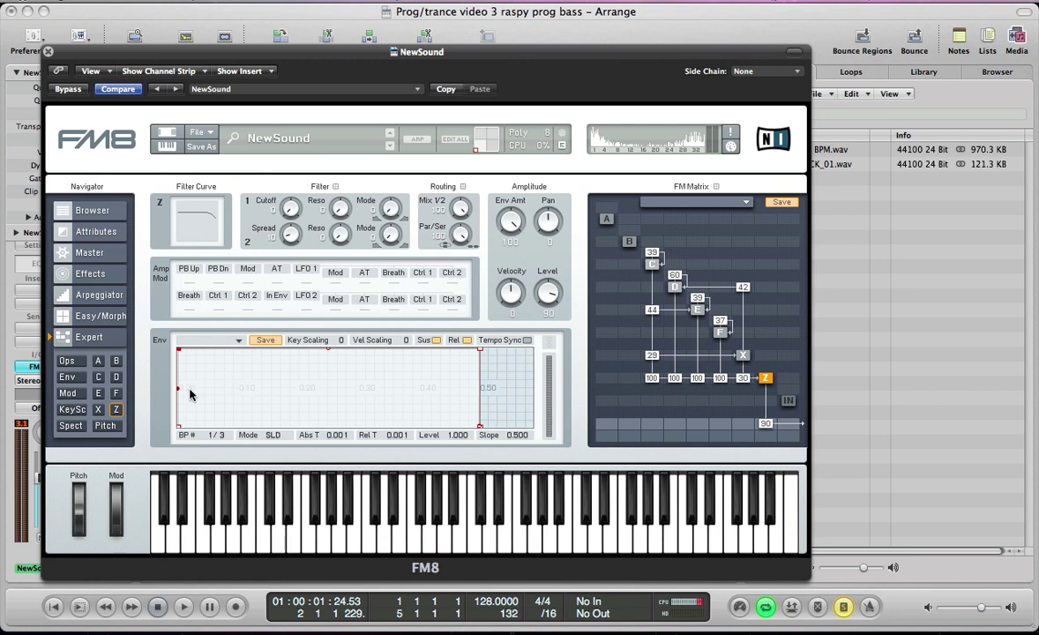
pyautogui.click(67, 376)
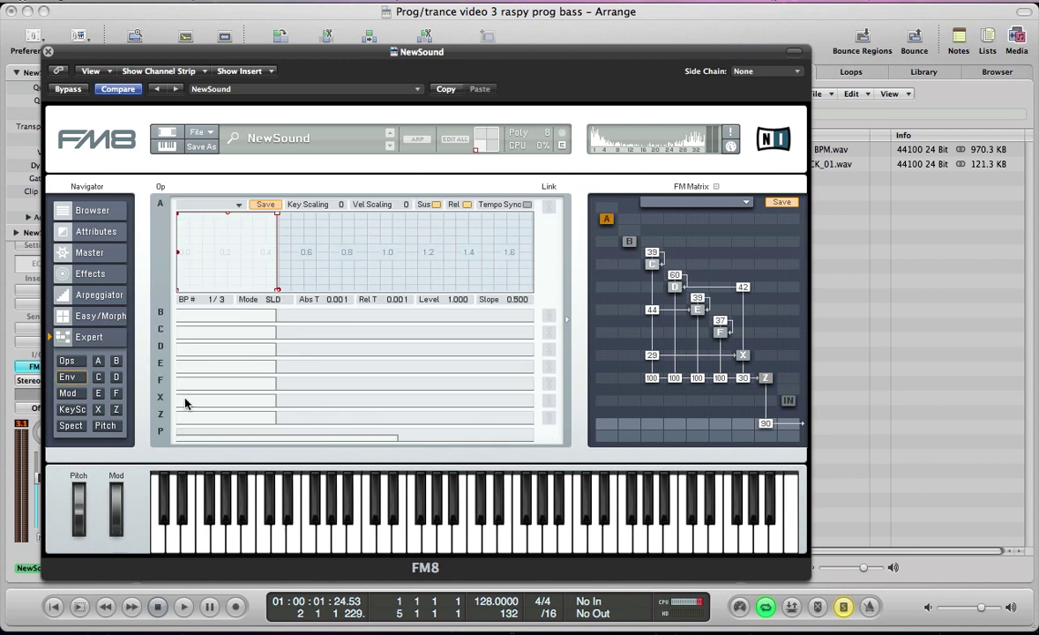
pyautogui.click(116, 409)
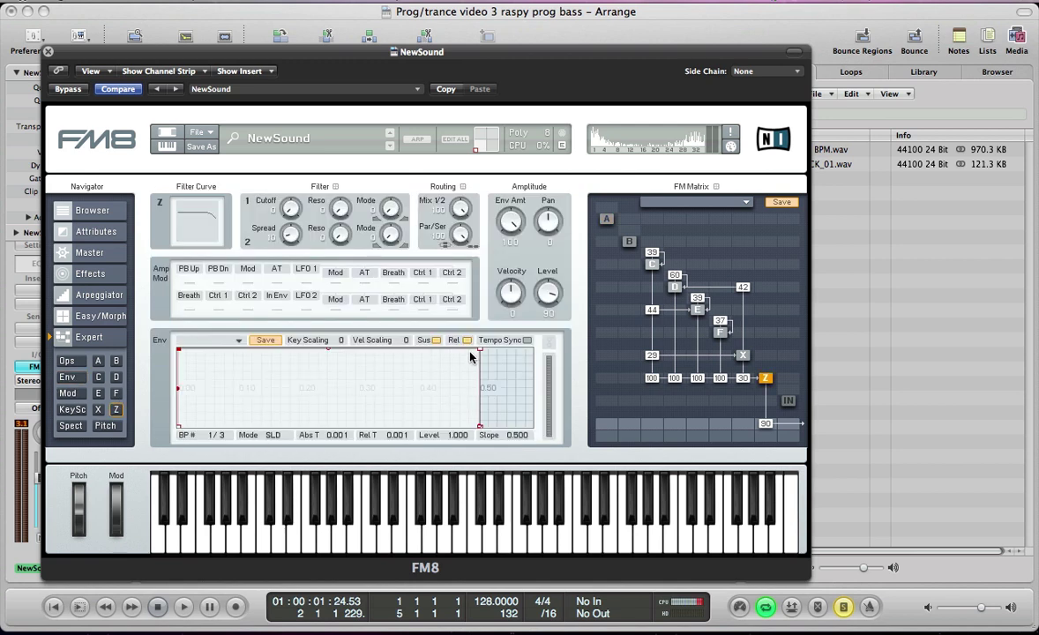
pyautogui.moveTo(478, 353); pyautogui.dragTo(472, 476)
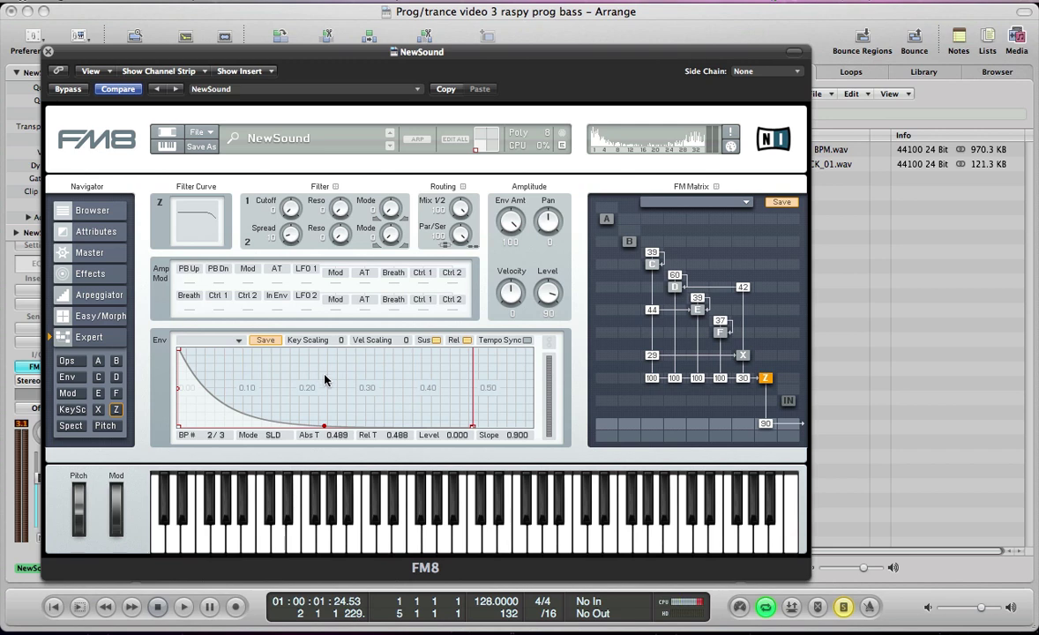
pyautogui.moveTo(472, 430); pyautogui.dragTo(357, 434)
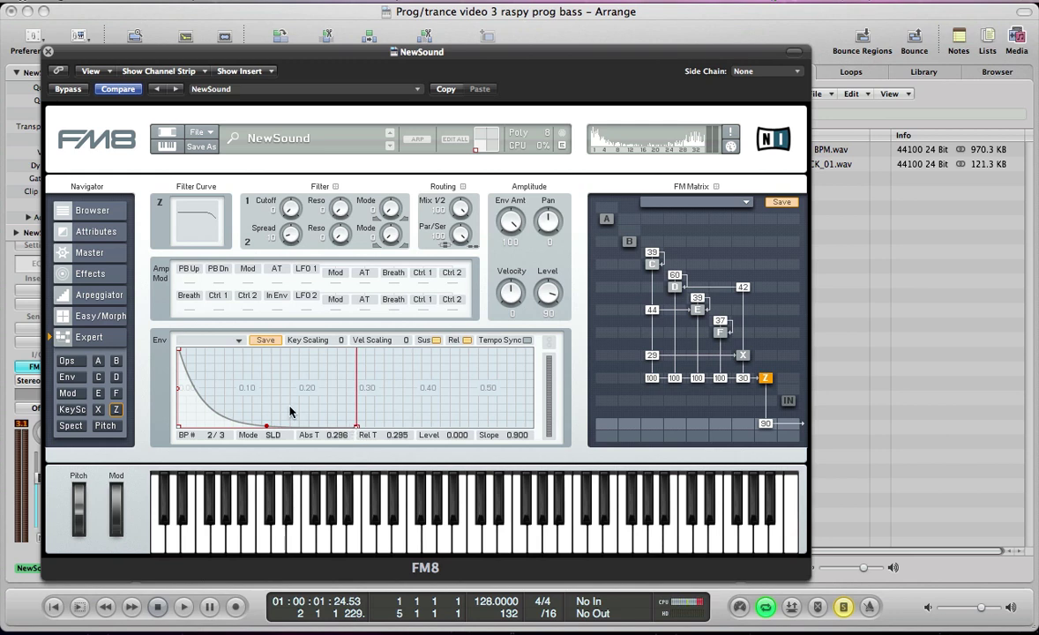
# Lower the start level of Z's envelope to about 0.704 and set its decay slope to 0.820
pyautogui.click(179, 351)
pyautogui.moveTo(179, 351); pyautogui.dragTo(173, 382)
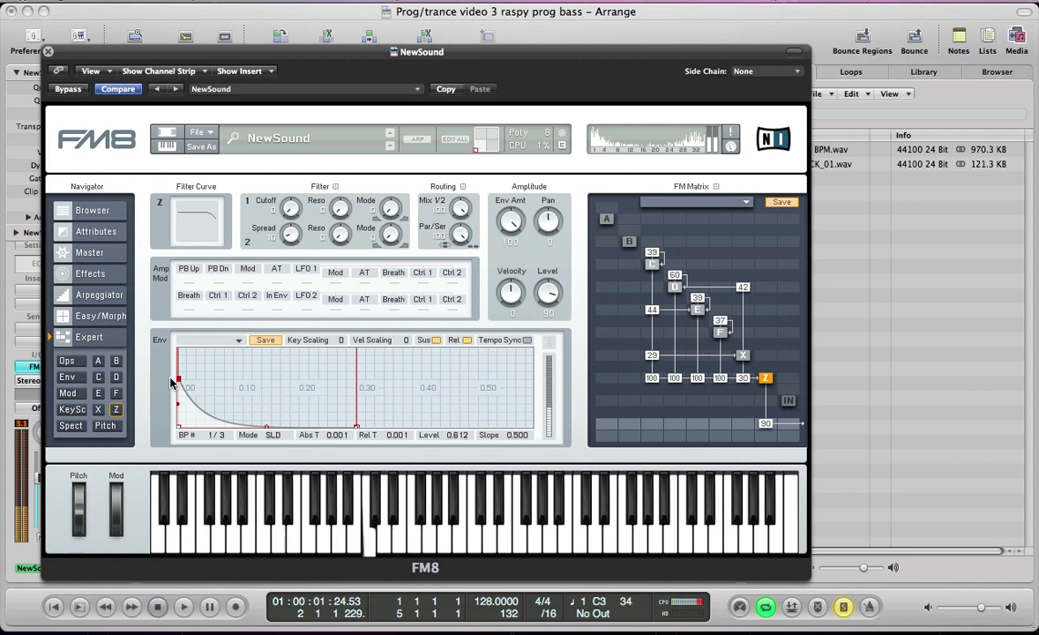
pyautogui.moveTo(173, 382); pyautogui.dragTo(174, 371)
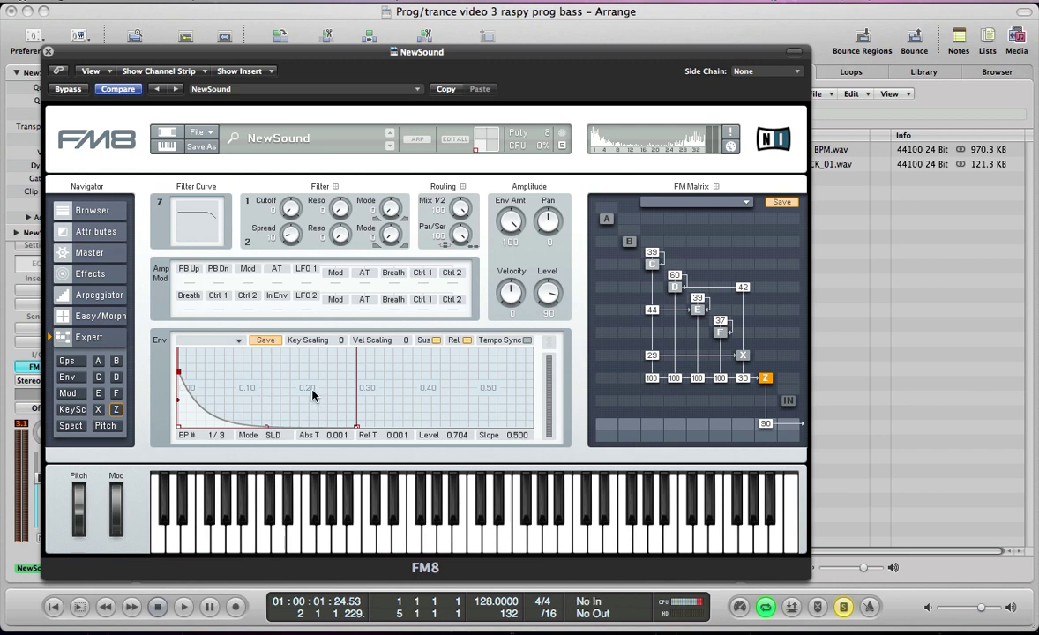
pyautogui.moveTo(313, 395); pyautogui.dragTo(314, 402)
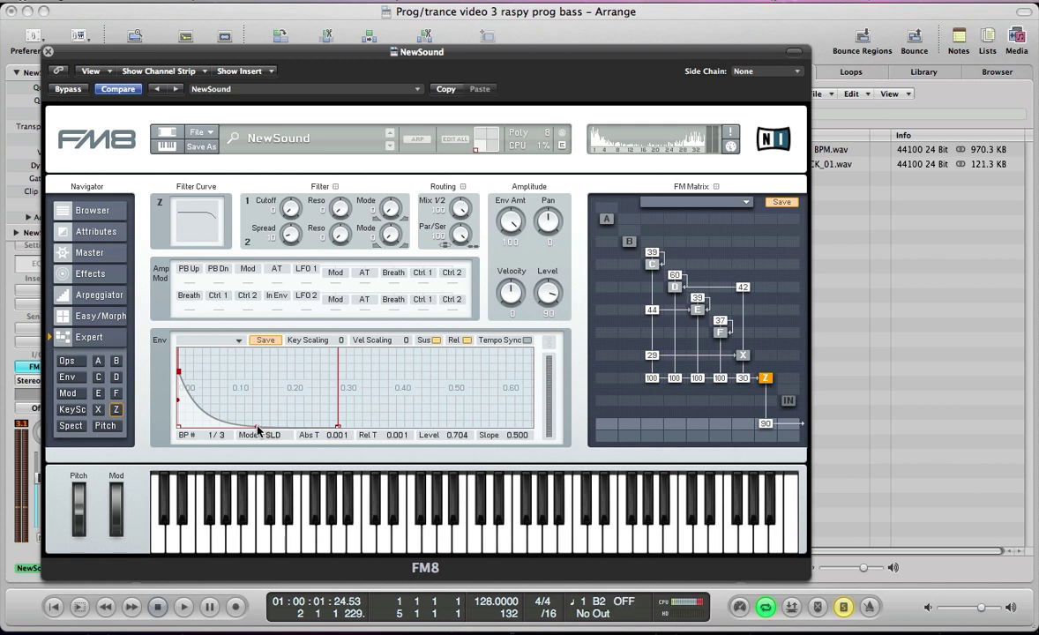
pyautogui.moveTo(260, 431); pyautogui.dragTo(258, 421)
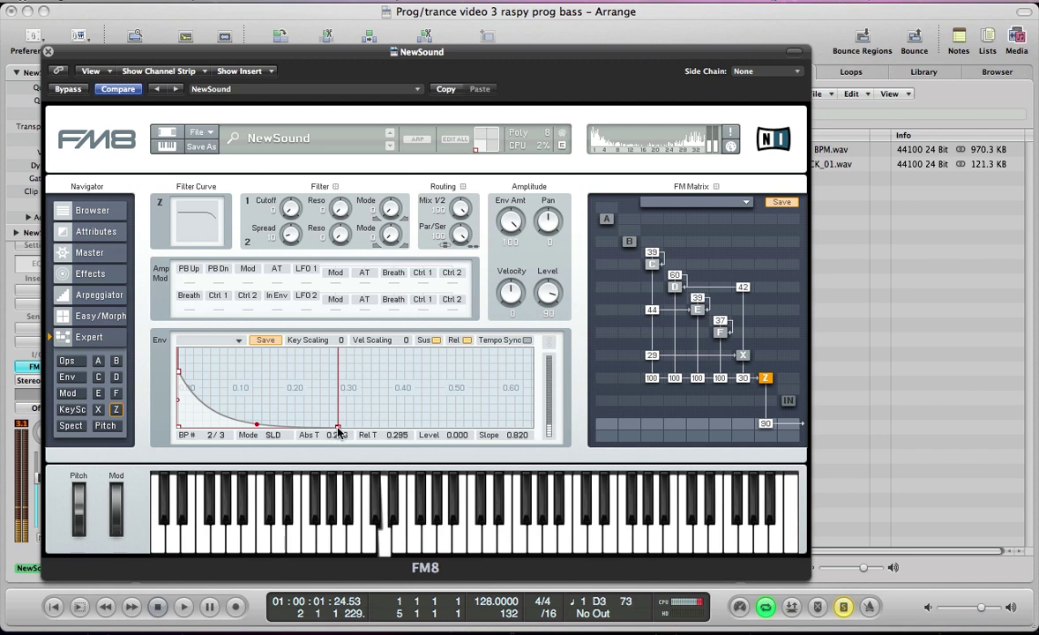
# Add a release of about 0.159 s down to zero to Z's envelope and set its start level to about 0.765
pyautogui.moveTo(338, 427); pyautogui.dragTo(425, 429)
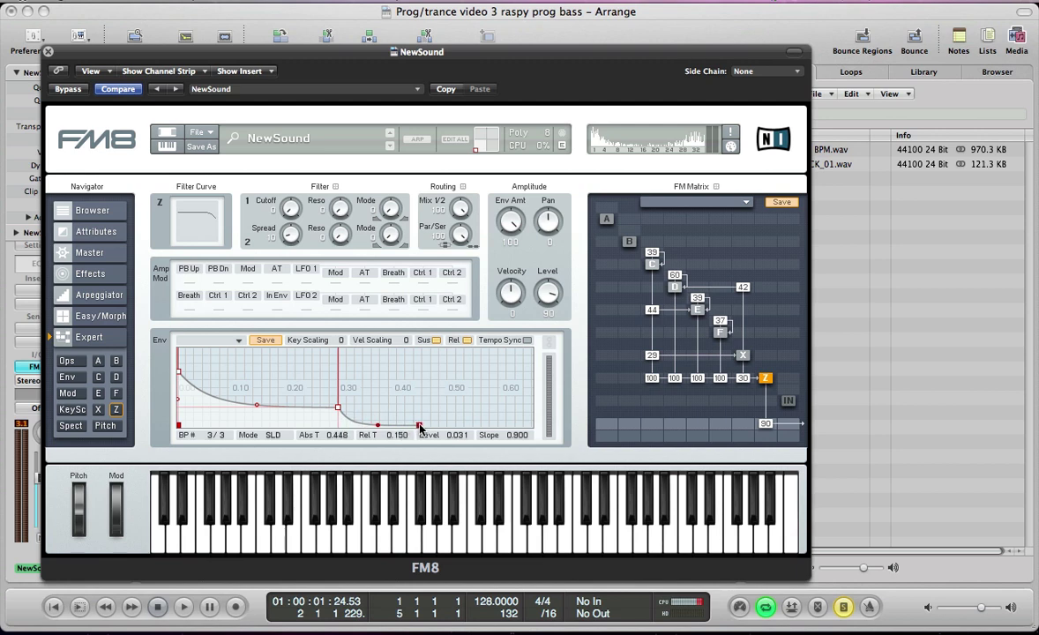
pyautogui.click(336, 410)
pyautogui.moveTo(336, 419); pyautogui.dragTo(338, 428)
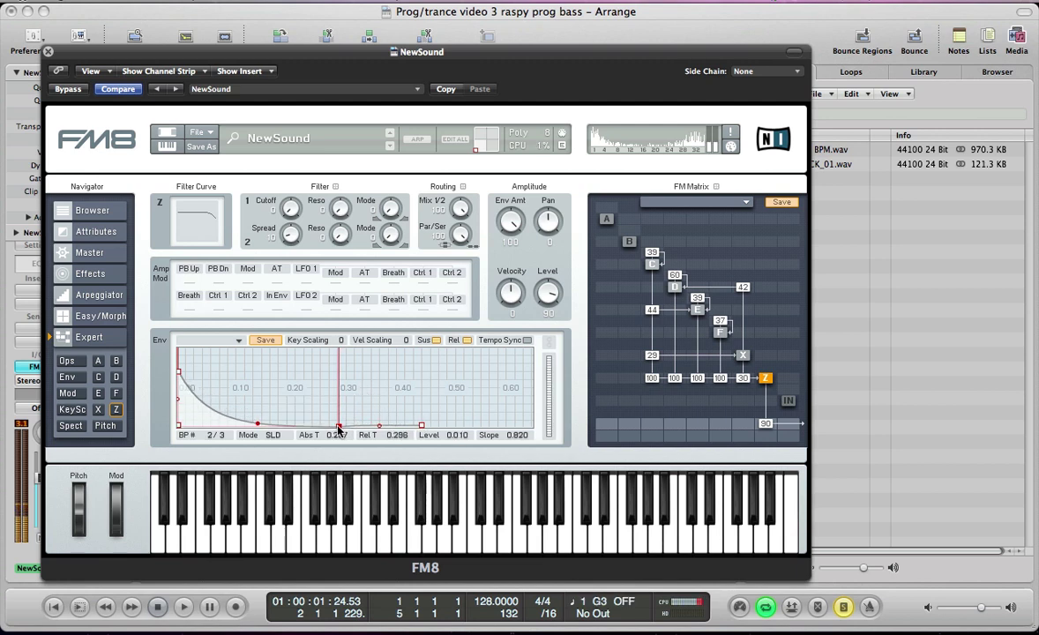
pyautogui.click(424, 428)
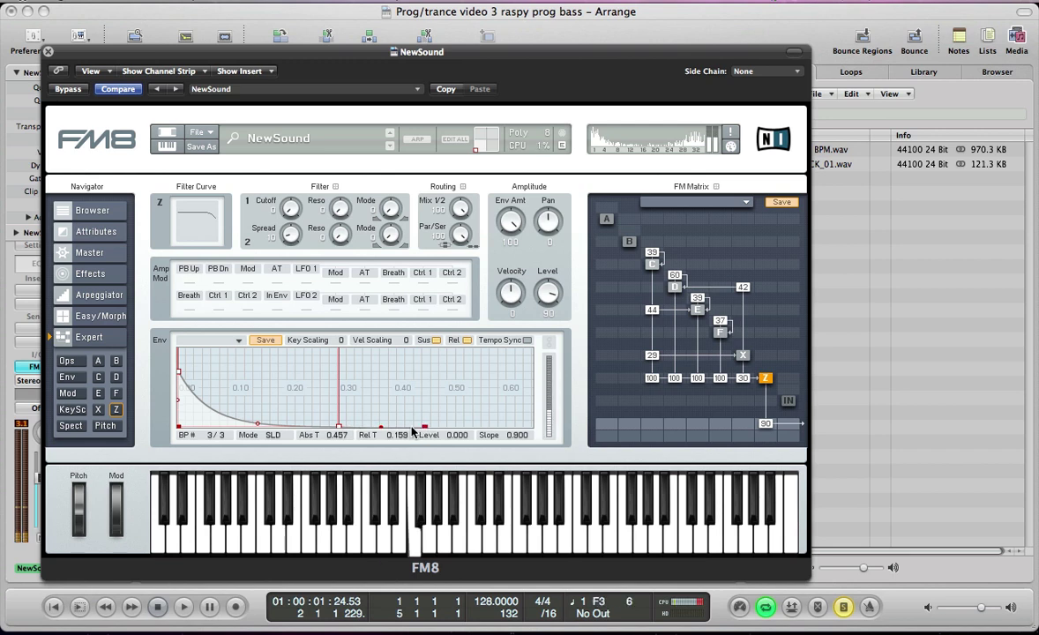
pyautogui.click(179, 371)
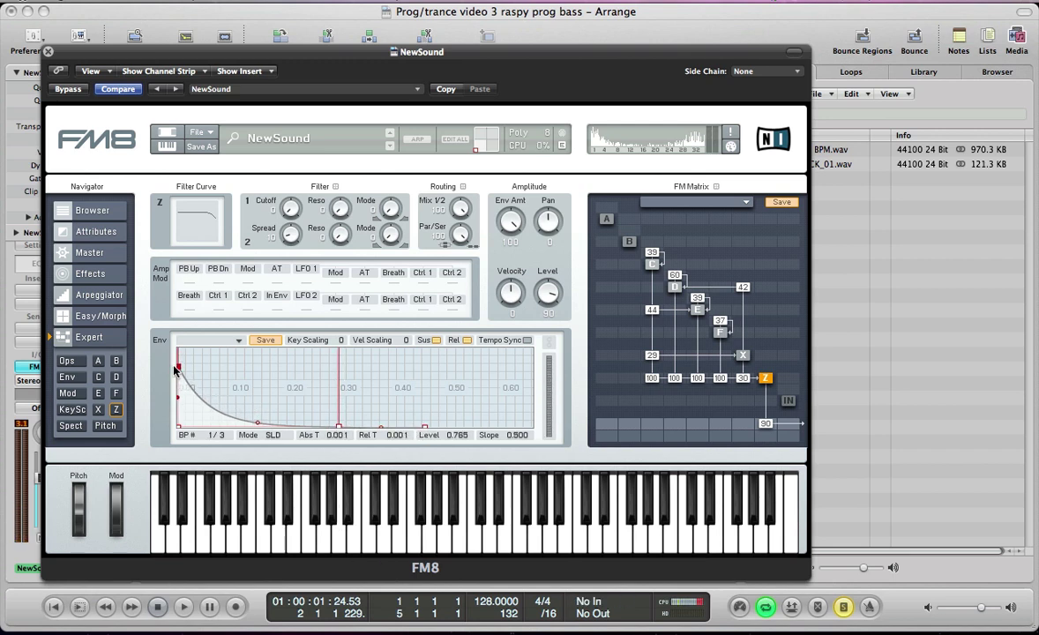
# Link operator X's envelope to operator Z's envelope
pyautogui.click(69, 377)
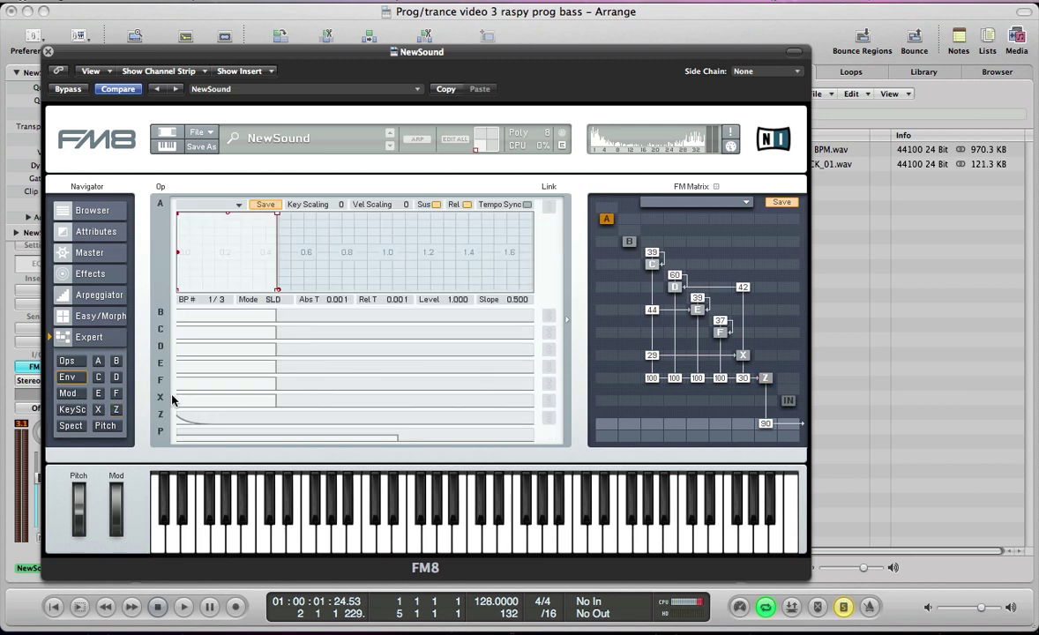
pyautogui.click(211, 421)
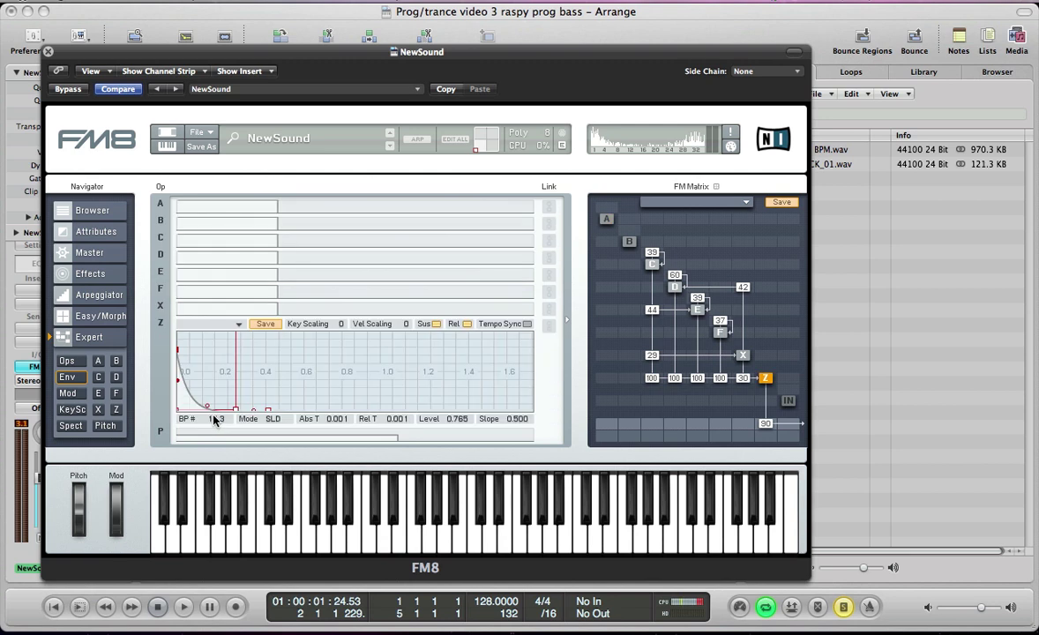
pyautogui.click(550, 313)
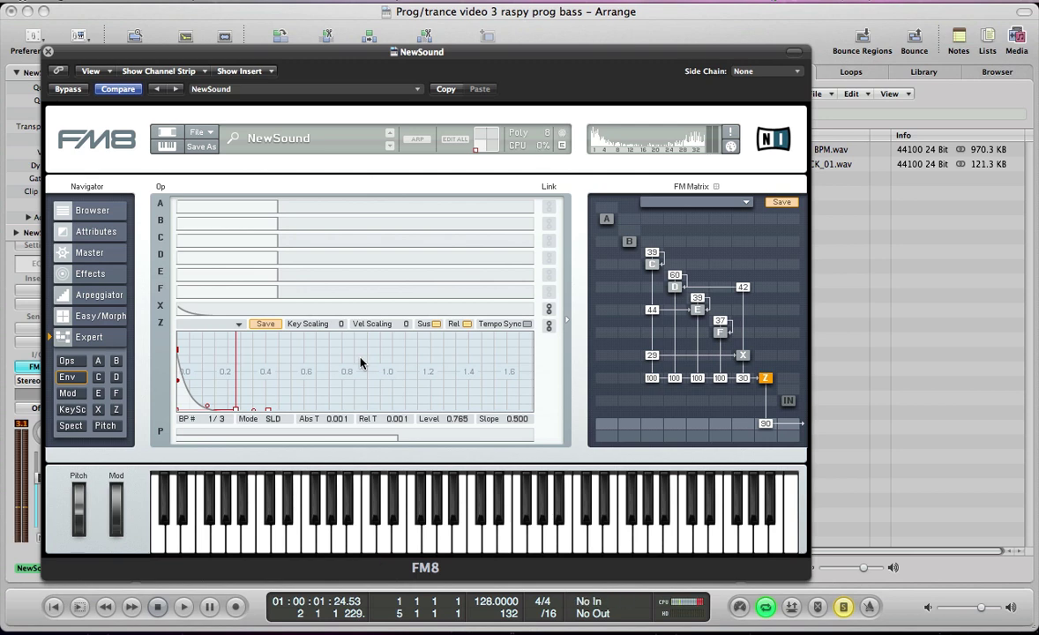
# Shape operator C's envelope with a slight decay over about 1.367 s and a release of about 0.268 s to zero
pyautogui.click(252, 241)
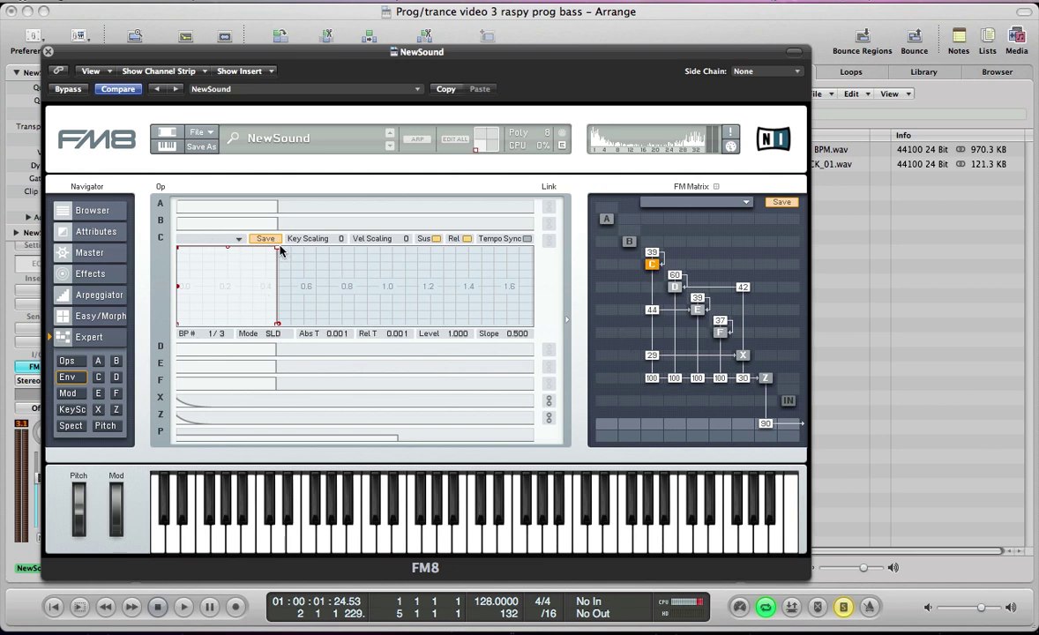
pyautogui.moveTo(280, 251); pyautogui.dragTo(455, 258)
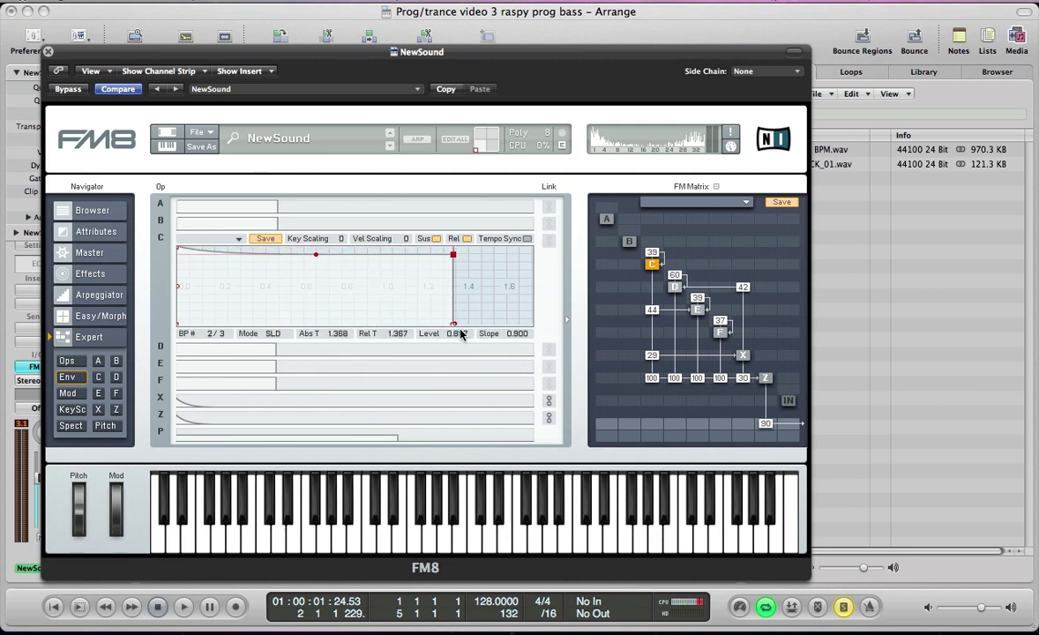
pyautogui.moveTo(454, 328); pyautogui.dragTo(509, 338)
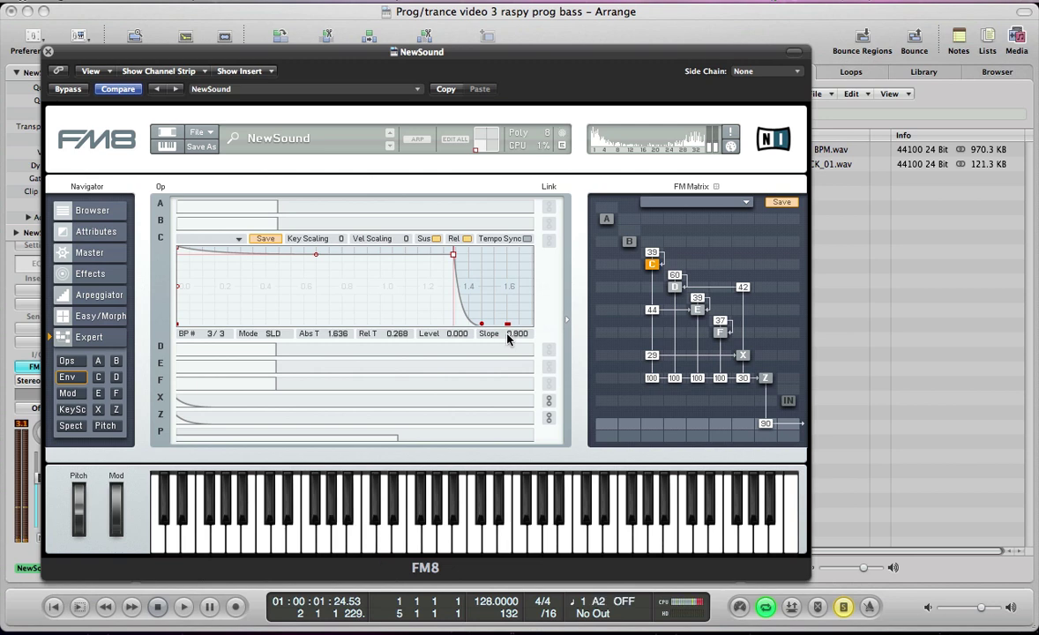
pyautogui.moveTo(509, 339); pyautogui.dragTo(510, 325)
# Link the envelopes of operators D, E and F to operator C's envelope
pyautogui.click(549, 350)
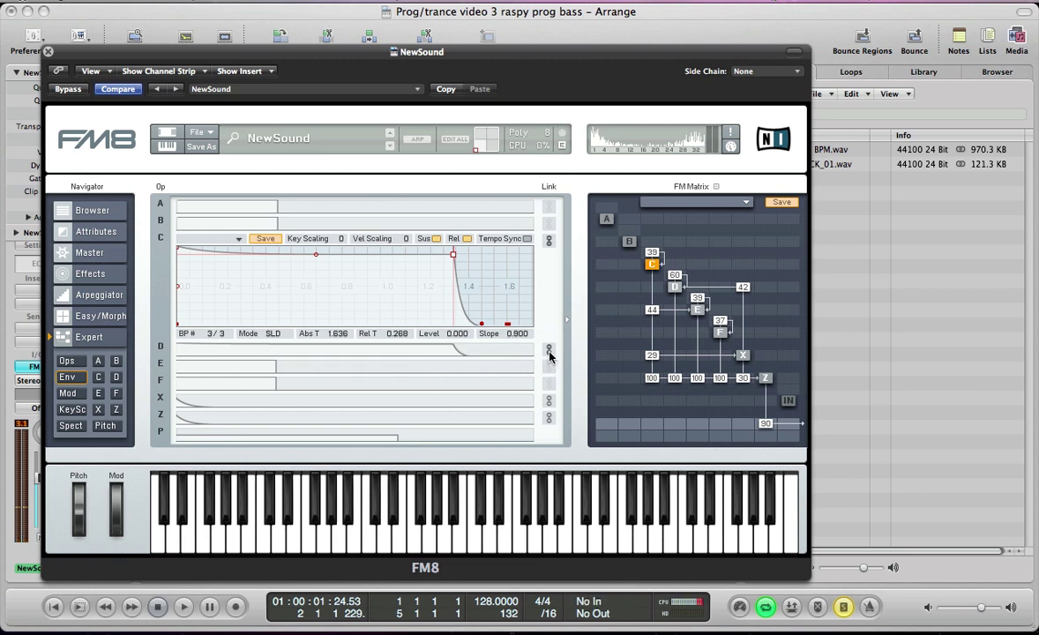
pyautogui.click(549, 366)
pyautogui.click(549, 385)
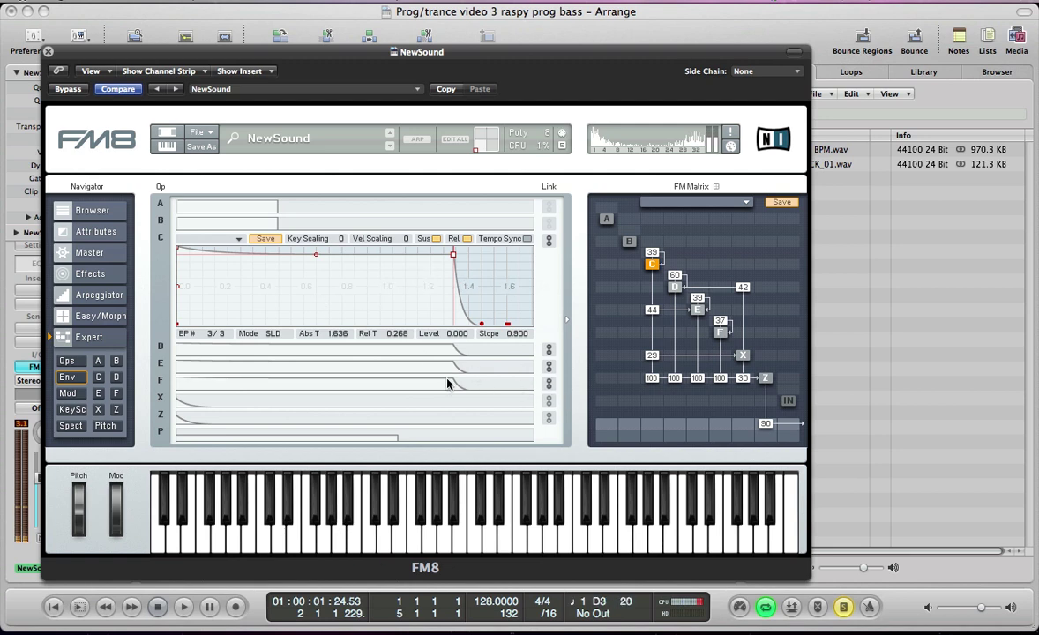
# Lower operator X's saturator level to 86 and its noise amp to 90
pyautogui.click(115, 410)
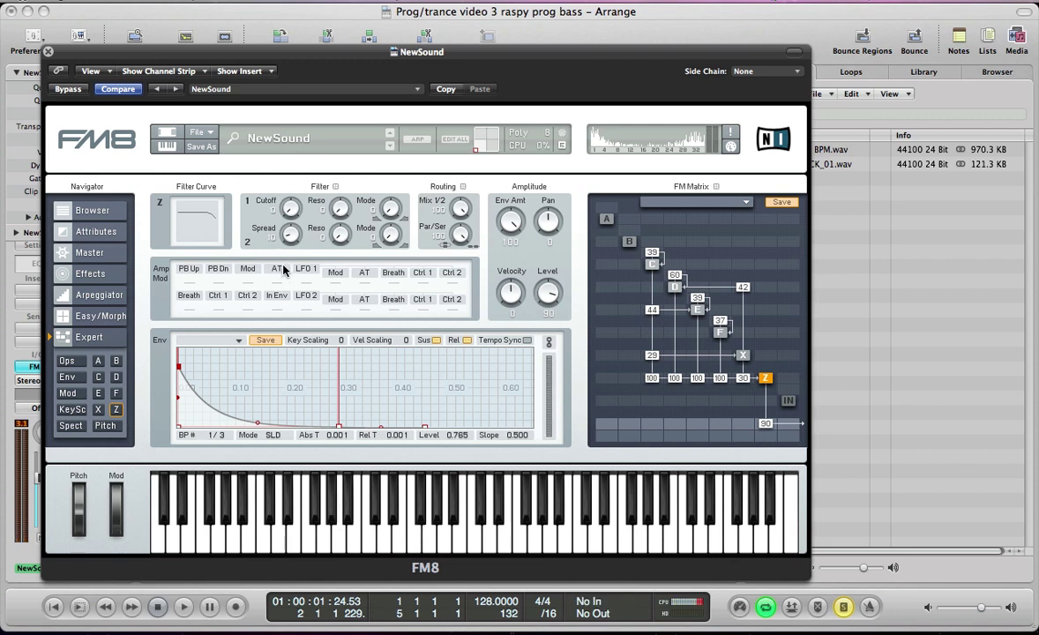
pyautogui.click(98, 410)
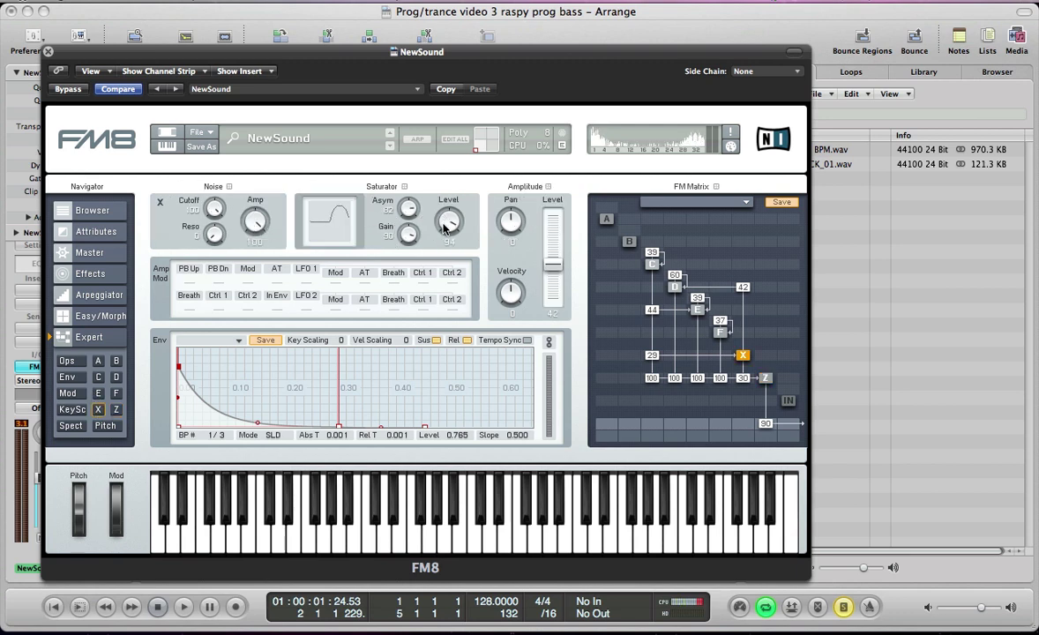
pyautogui.moveTo(446, 227); pyautogui.dragTo(445, 240)
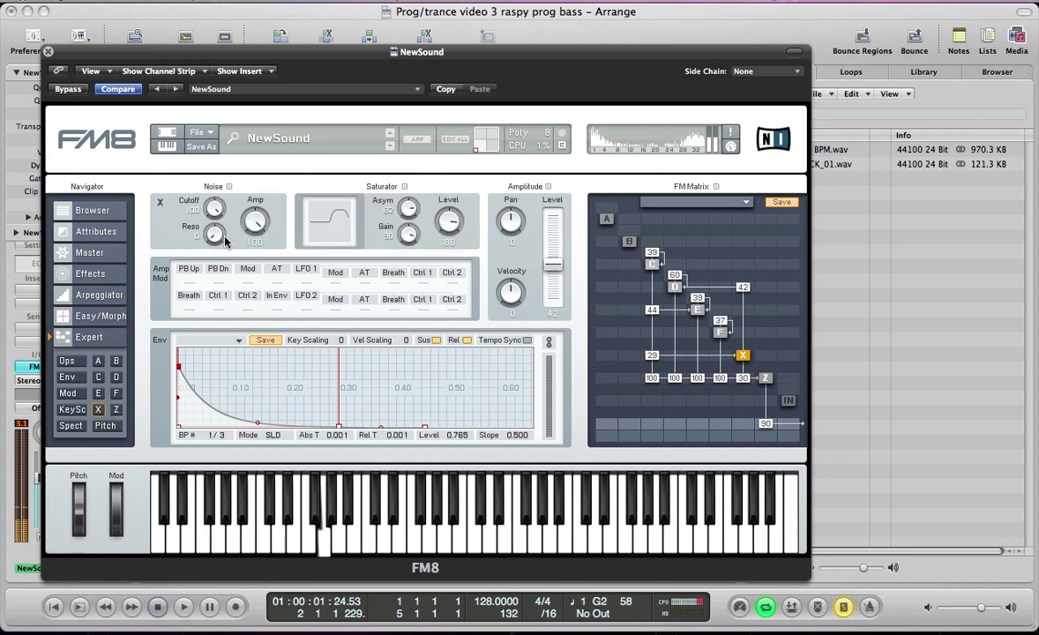
pyautogui.moveTo(255, 221); pyautogui.dragTo(254, 231)
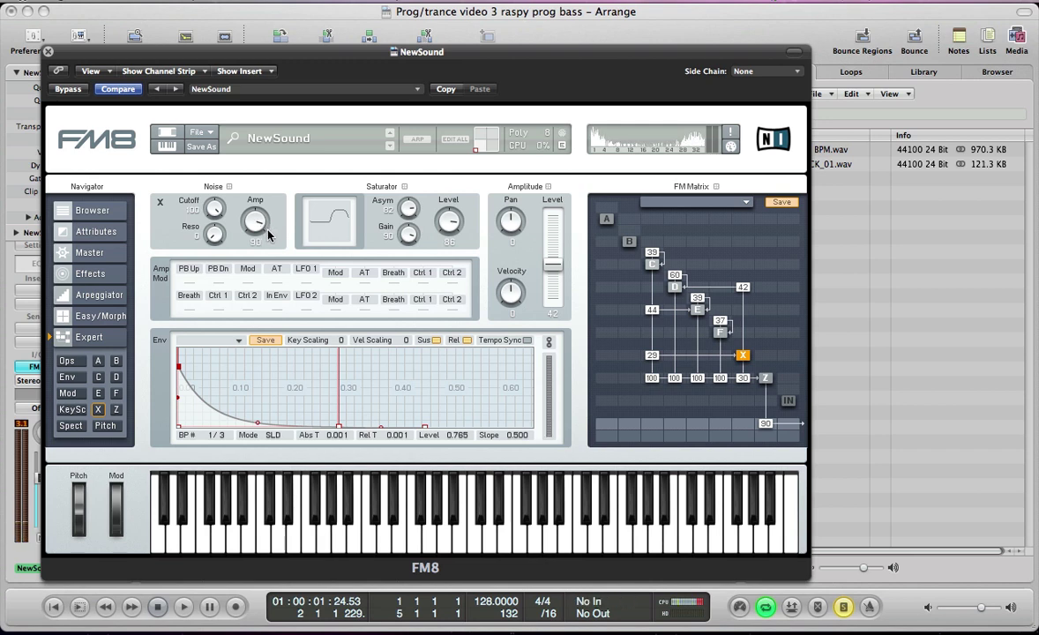
# Set the pitch envelope amount to 100 and add breakpoints at 0.001 s with level 1.000 and at 0.014 s with level 0.041
pyautogui.click(107, 426)
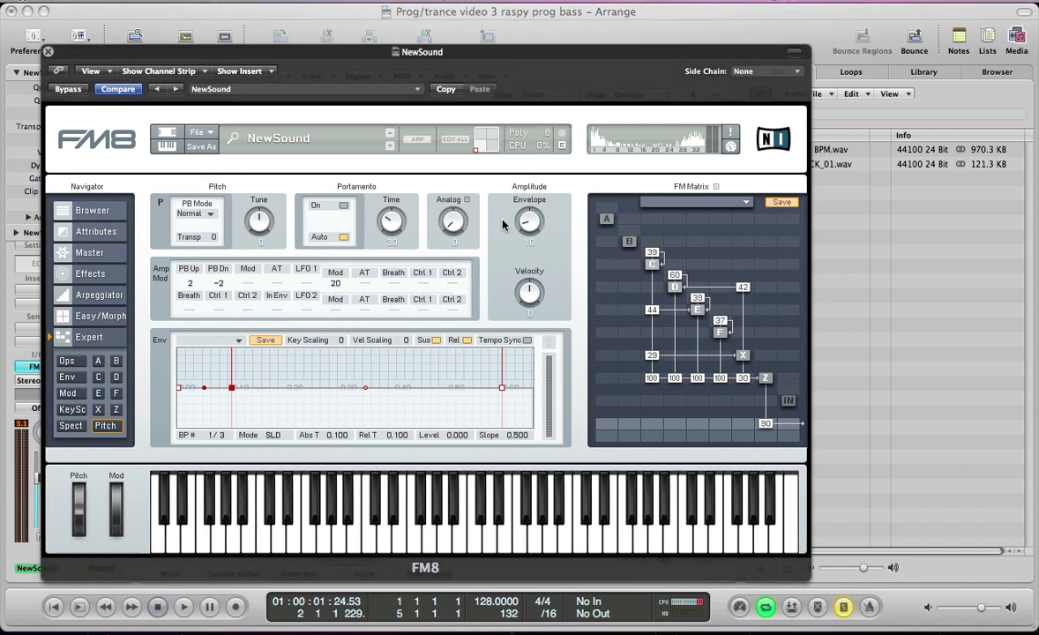
pyautogui.moveTo(530, 223); pyautogui.dragTo(532, 235)
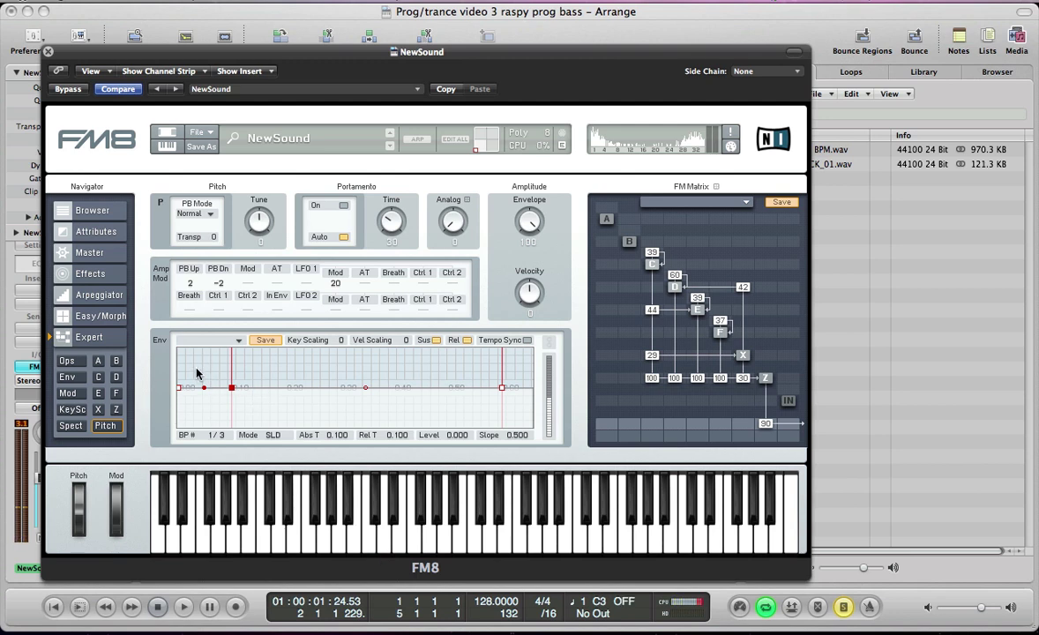
pyautogui.moveTo(185, 348)
pyautogui.mouseDown()
pyautogui.moveTo(193, 295)
pyautogui.moveTo(176, 451)
pyautogui.mouseUp()
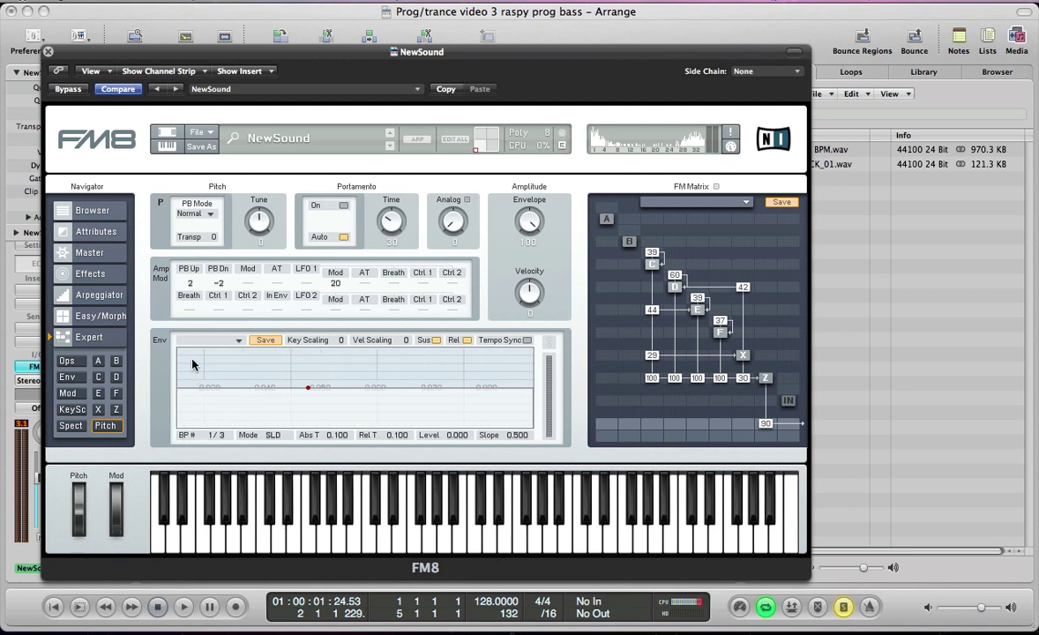
pyautogui.moveTo(193, 363); pyautogui.dragTo(394, 349)
pyautogui.moveTo(221, 366); pyautogui.dragTo(232, 318)
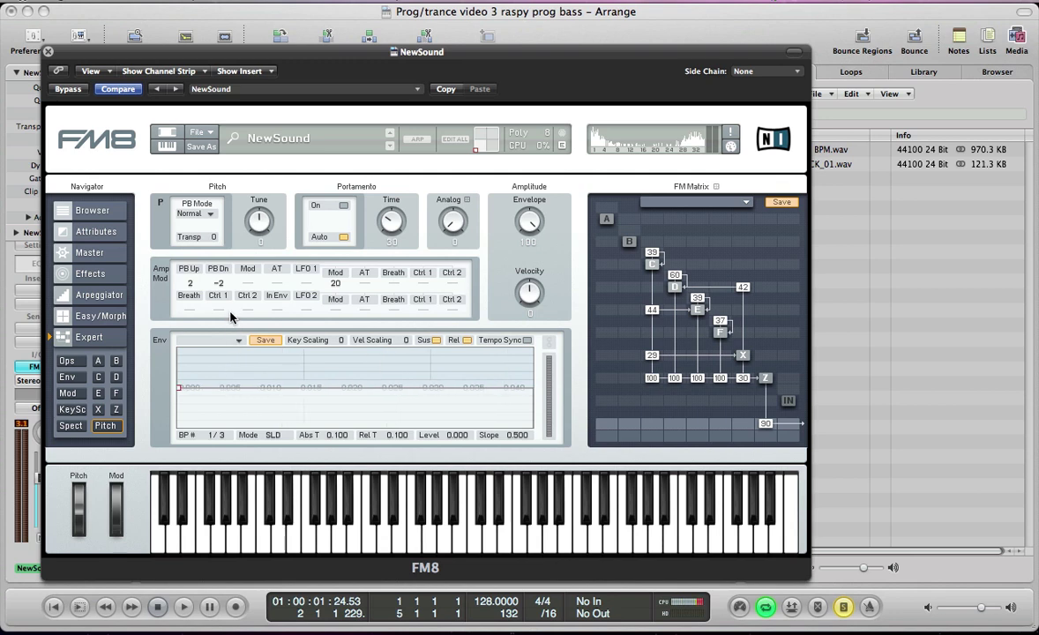
pyautogui.doubleClick(288, 389)
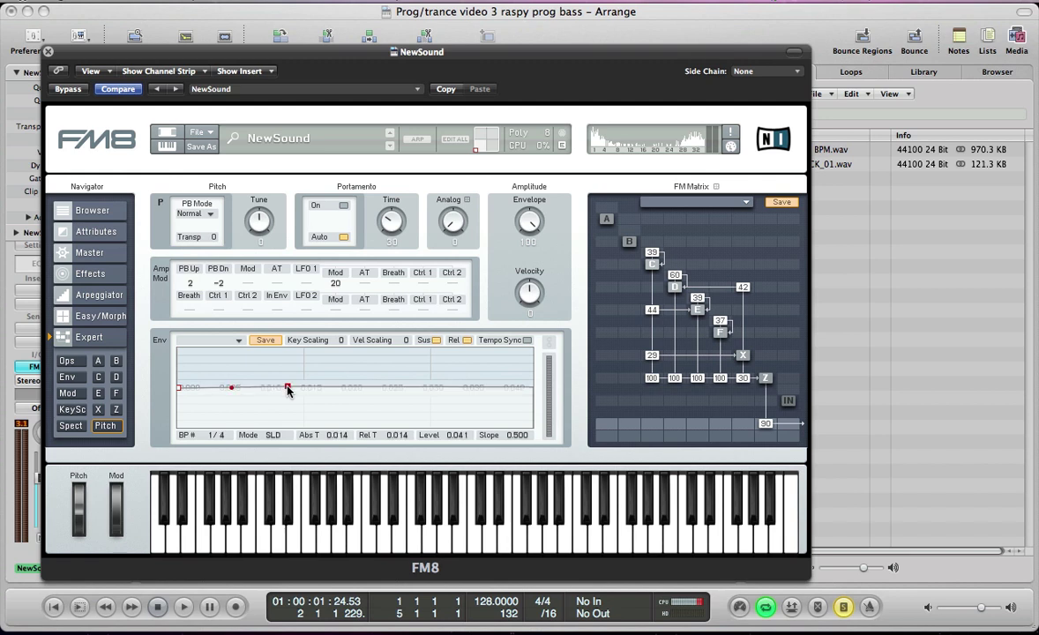
pyautogui.doubleClick(185, 389)
pyautogui.moveTo(187, 391); pyautogui.dragTo(181, 351)
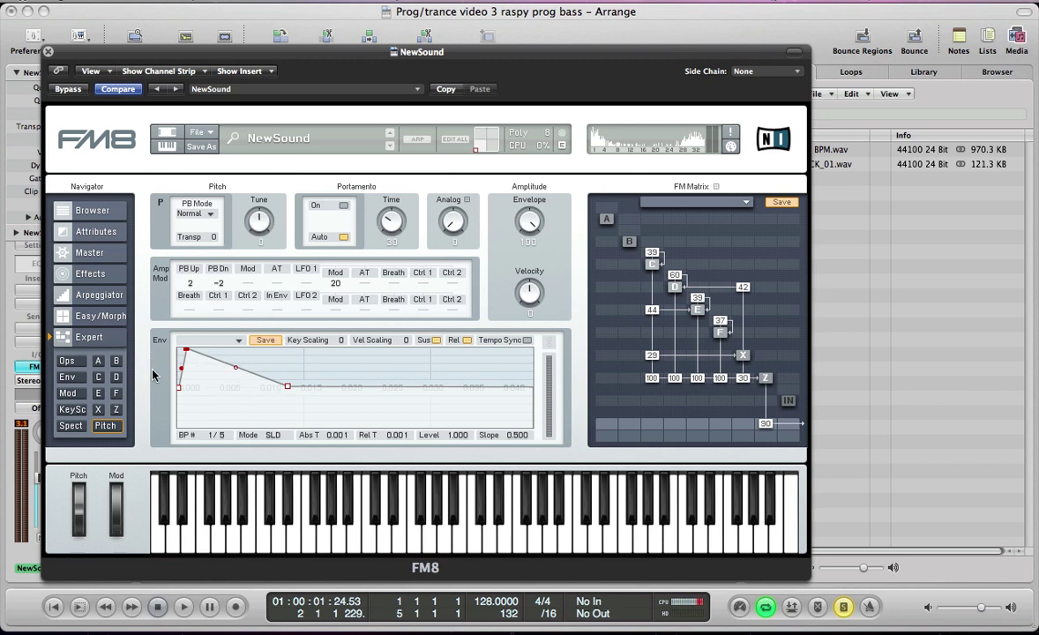
pyautogui.click(67, 336)
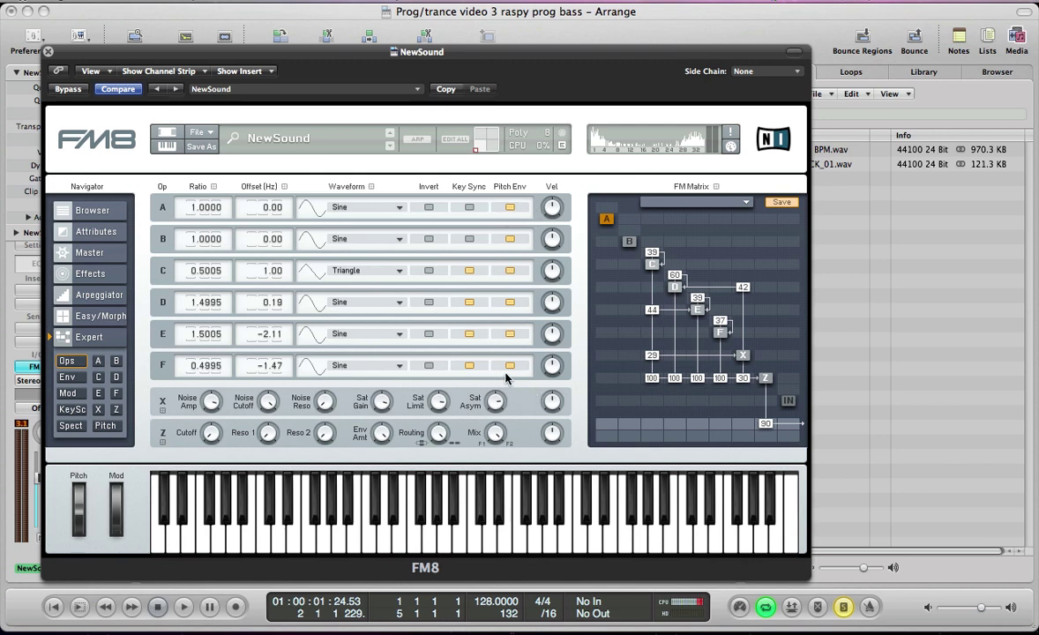
pyautogui.click(104, 426)
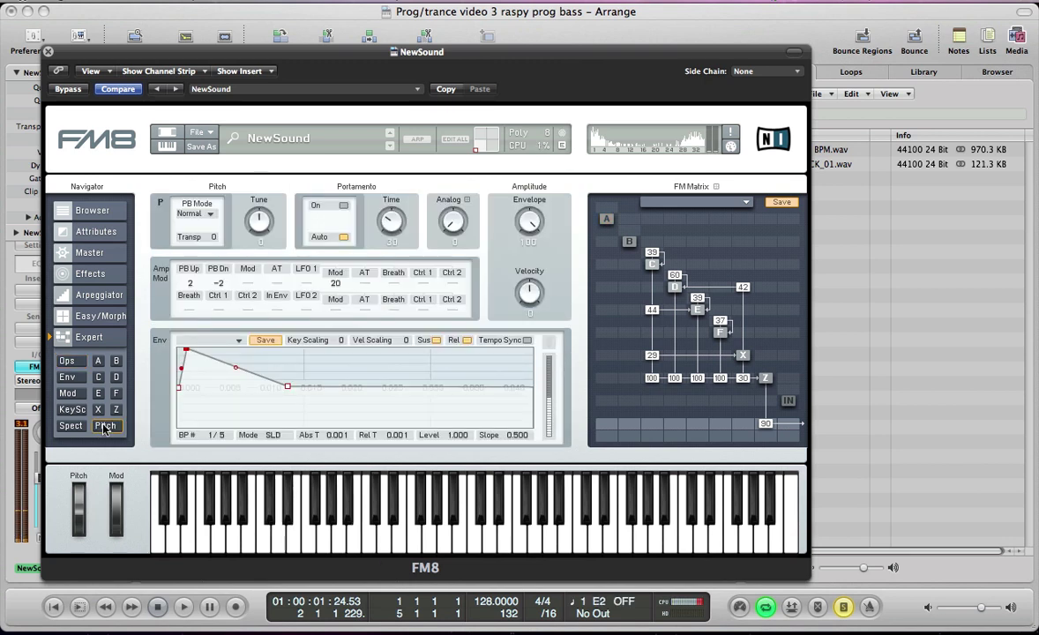
# Set the unison to 2 voices with detune 37 and pan 41, and set the analog quality to 64
pyautogui.click(95, 254)
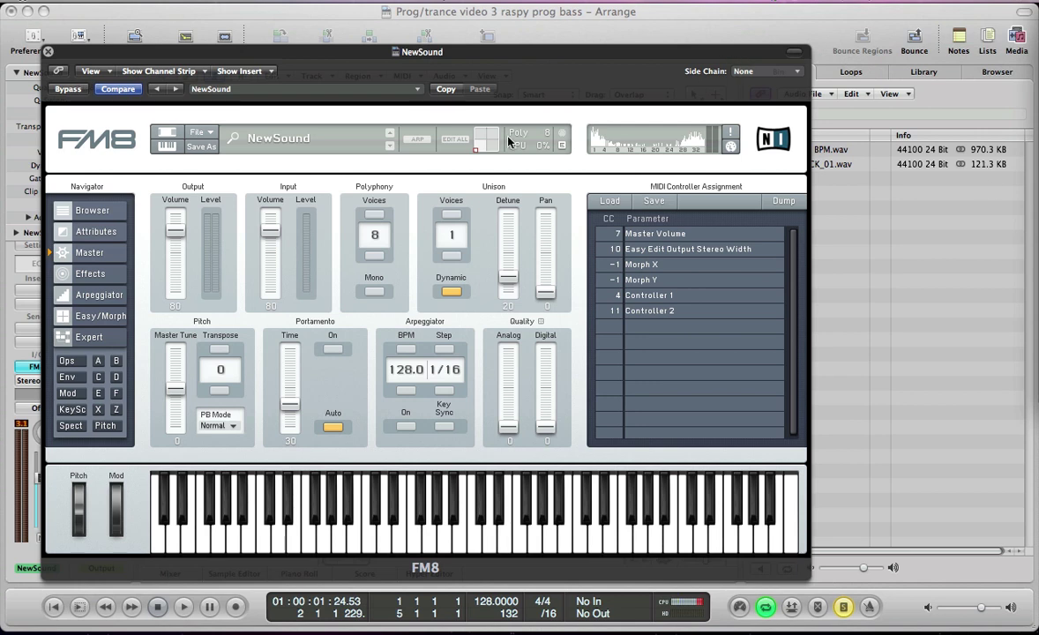
pyautogui.click(451, 215)
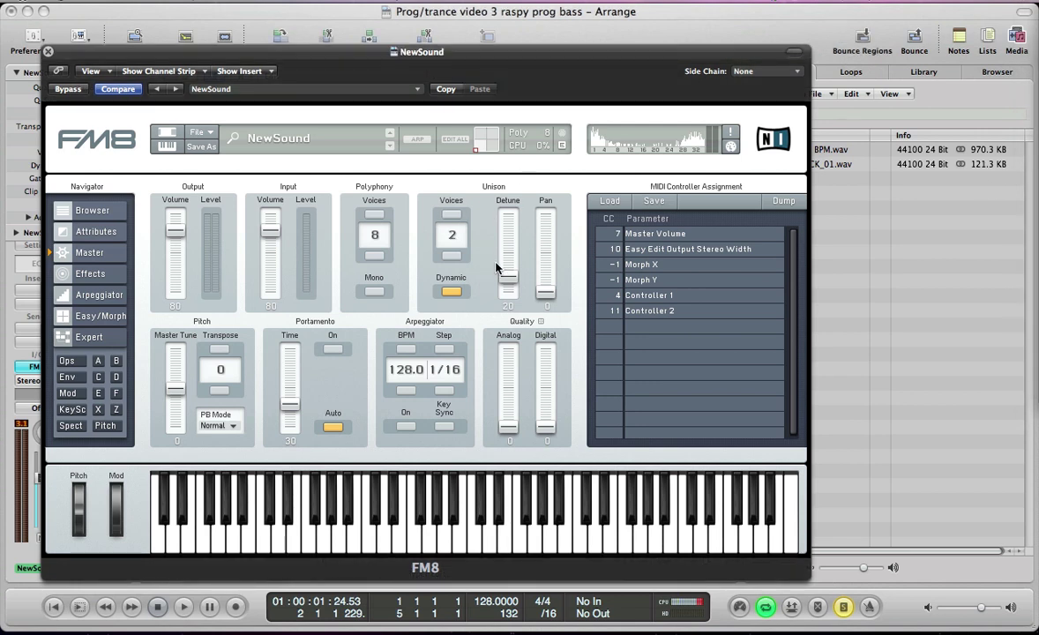
pyautogui.moveTo(512, 282); pyautogui.dragTo(548, 255)
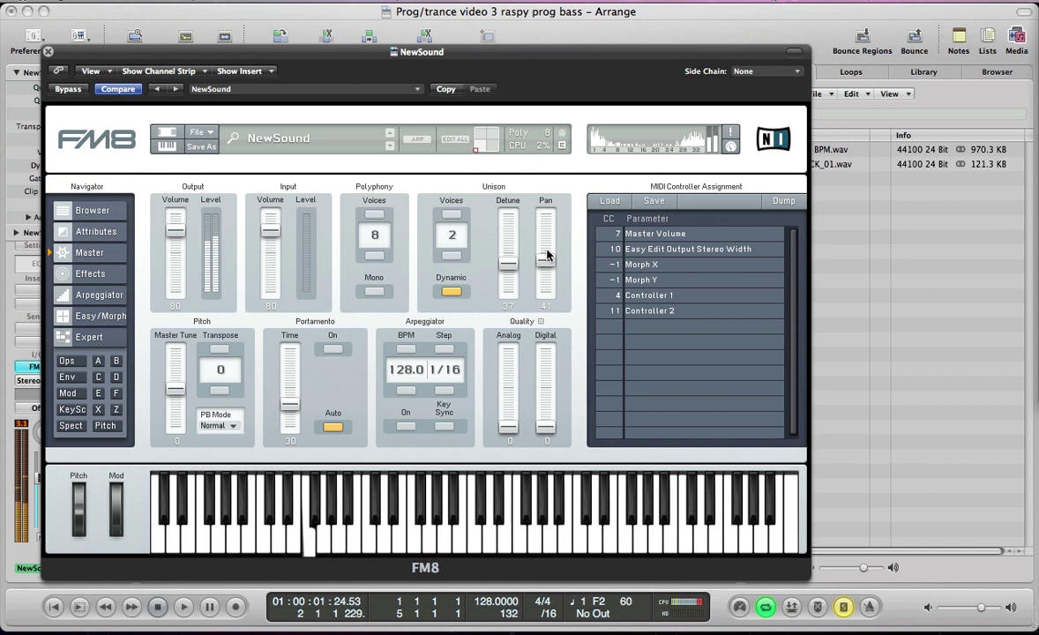
pyautogui.moveTo(514, 429); pyautogui.dragTo(507, 361)
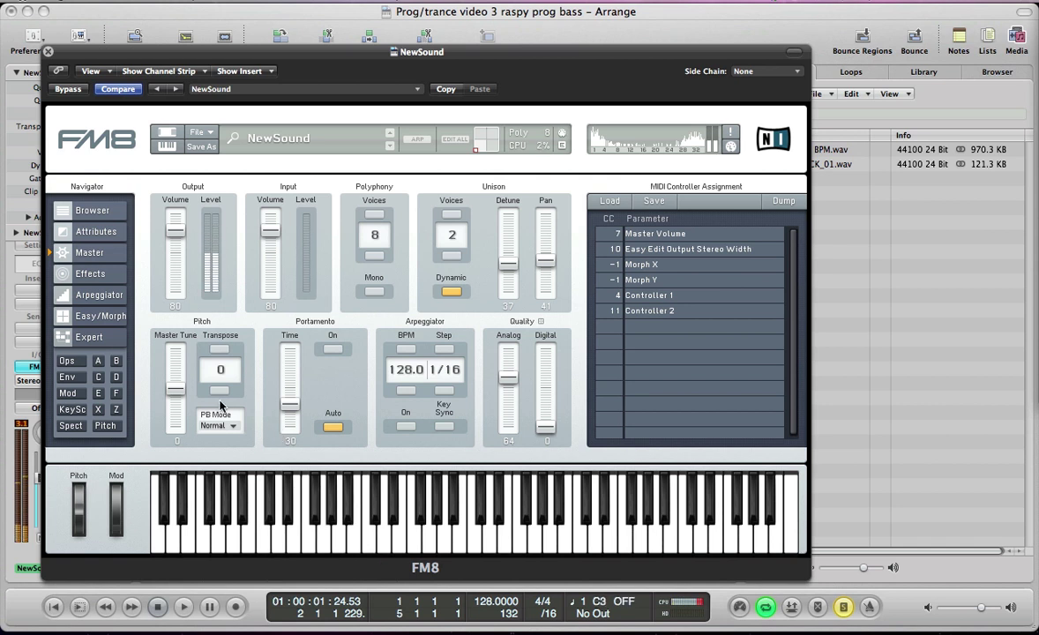
# Try the sound with the master transpose at -12 and set it back to 0
pyautogui.moveTo(223, 374); pyautogui.dragTo(221, 414)
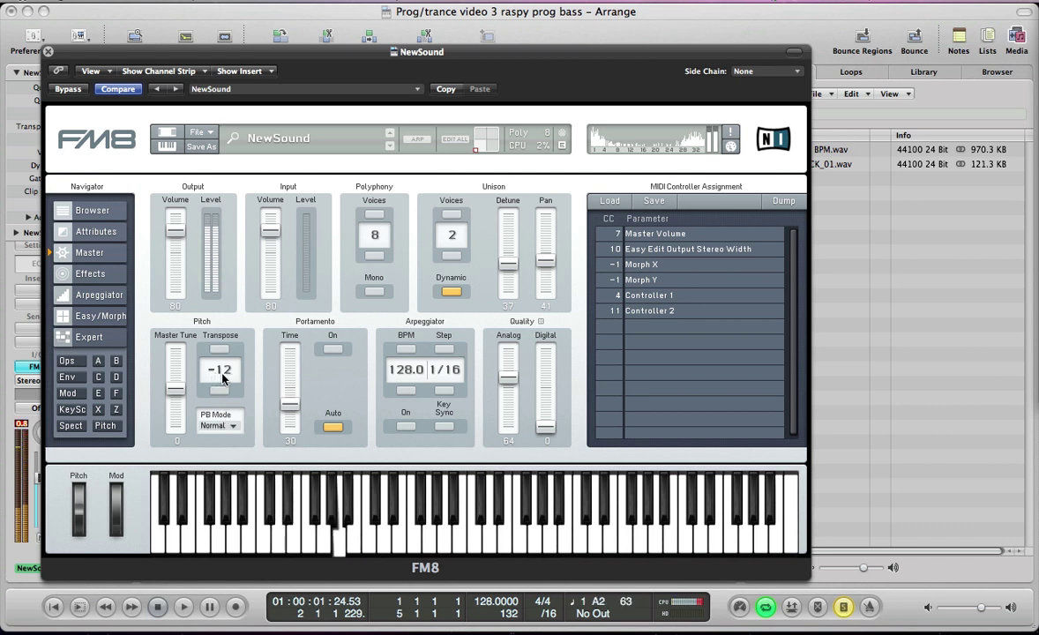
pyautogui.moveTo(223, 377); pyautogui.dragTo(229, 328)
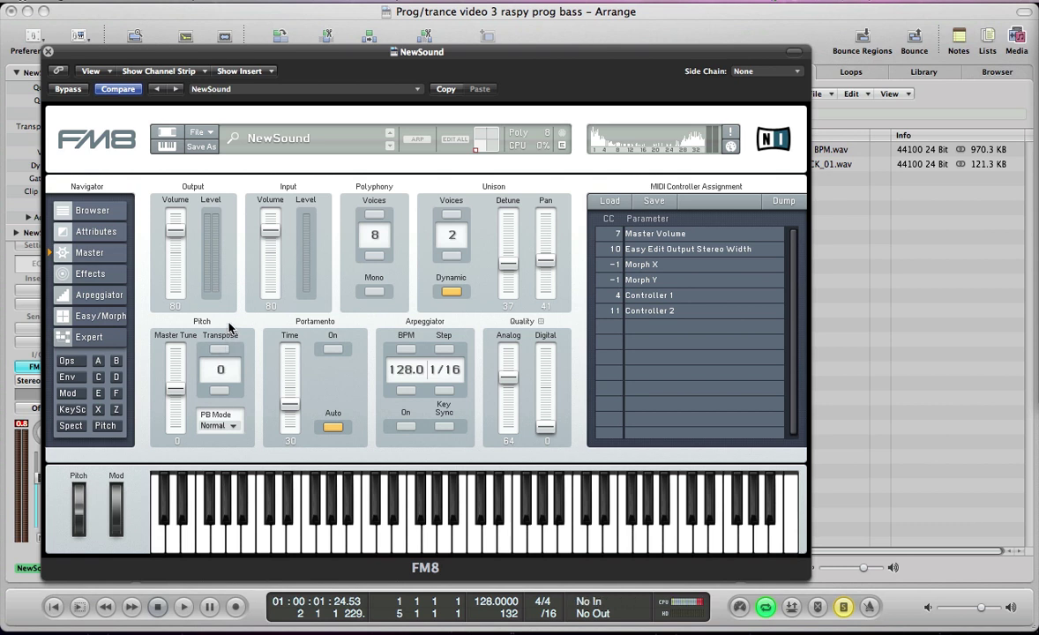
# Enable the Reverb effect, shorten its time and reduce its dry/wet mix to 28
pyautogui.click(111, 278)
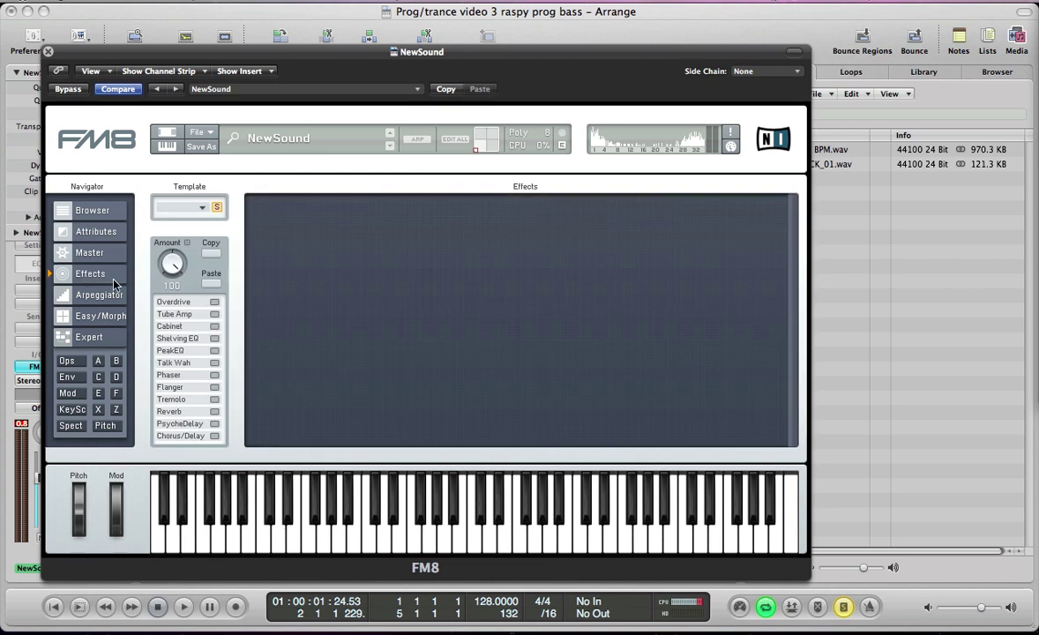
pyautogui.click(214, 412)
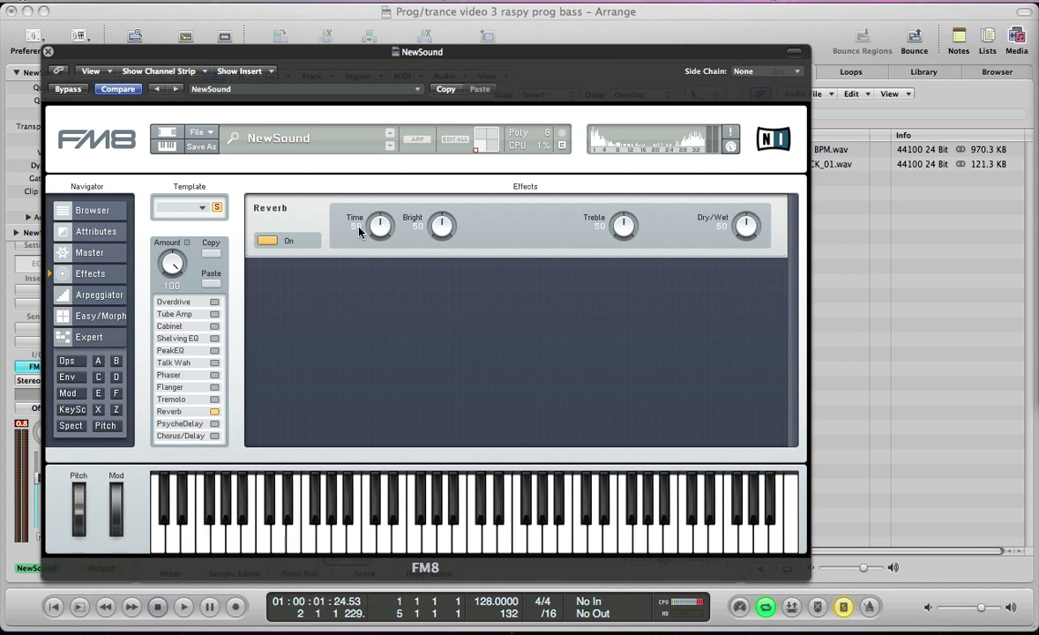
pyautogui.moveTo(372, 231); pyautogui.dragTo(369, 275)
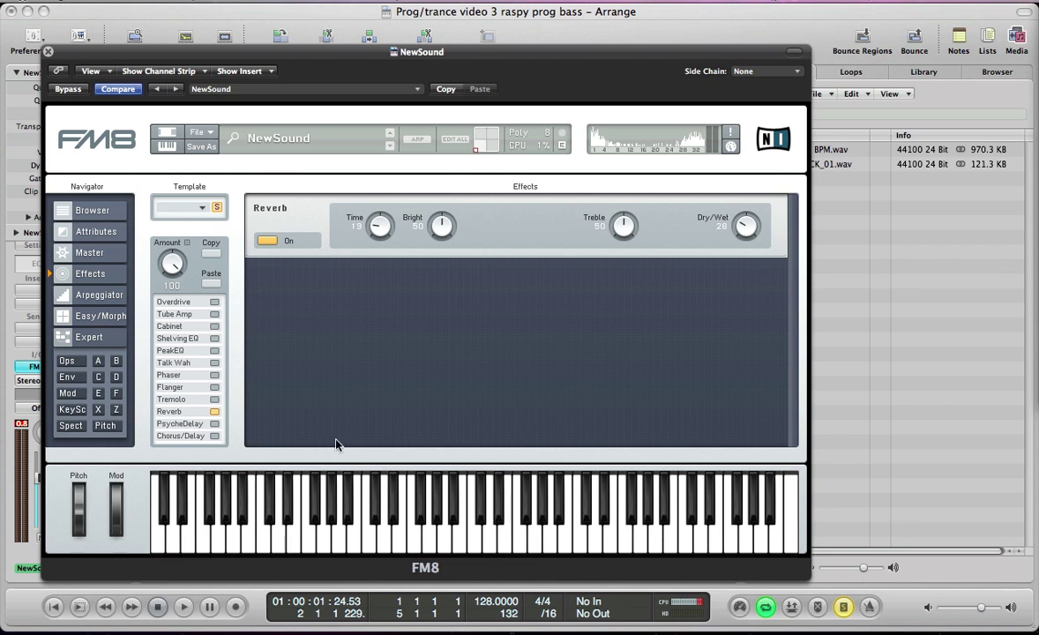
# Examine operator Z's key scaling curve
pyautogui.click(105, 427)
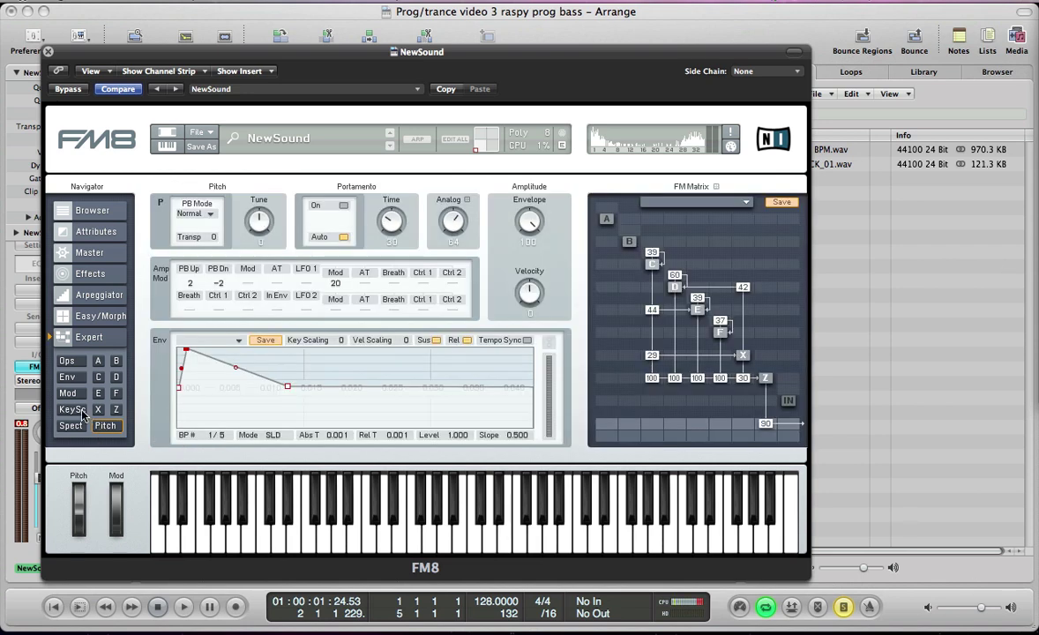
pyautogui.click(72, 411)
pyautogui.click(342, 420)
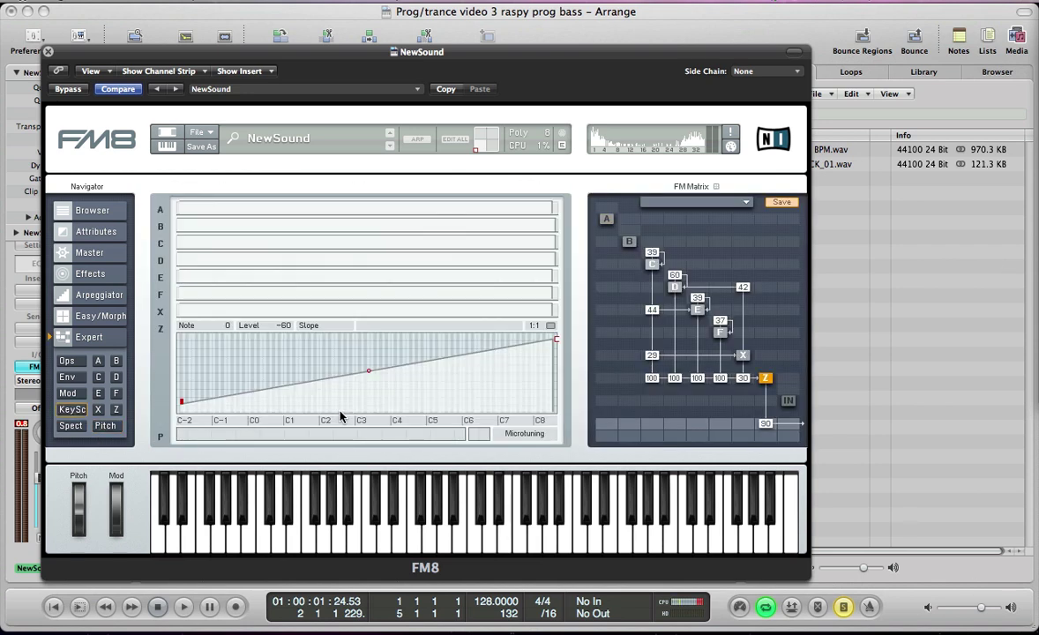
# Inspect the NewSound region's bass notes in Logic's Piano Roll, and reopen the FM8 window
pyautogui.press('super+w')
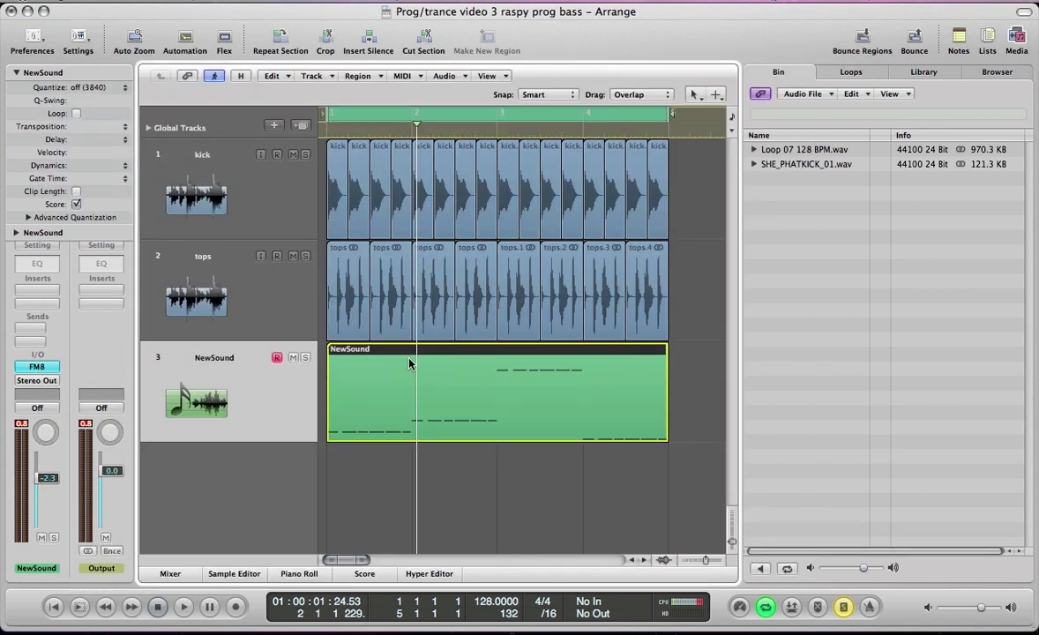
pyautogui.doubleClick(408, 363)
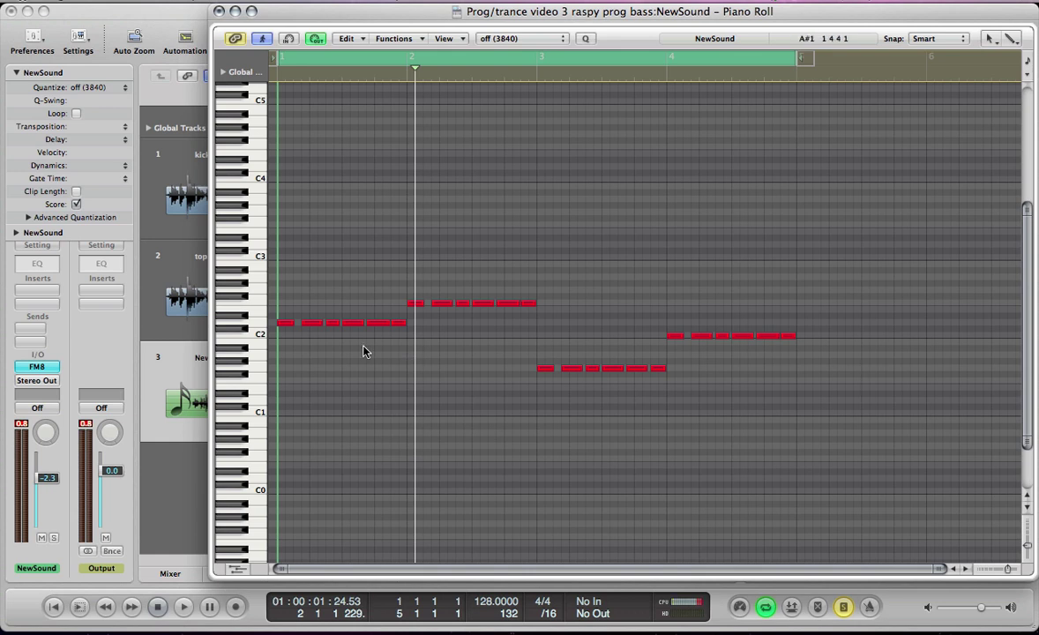
pyautogui.press('v')
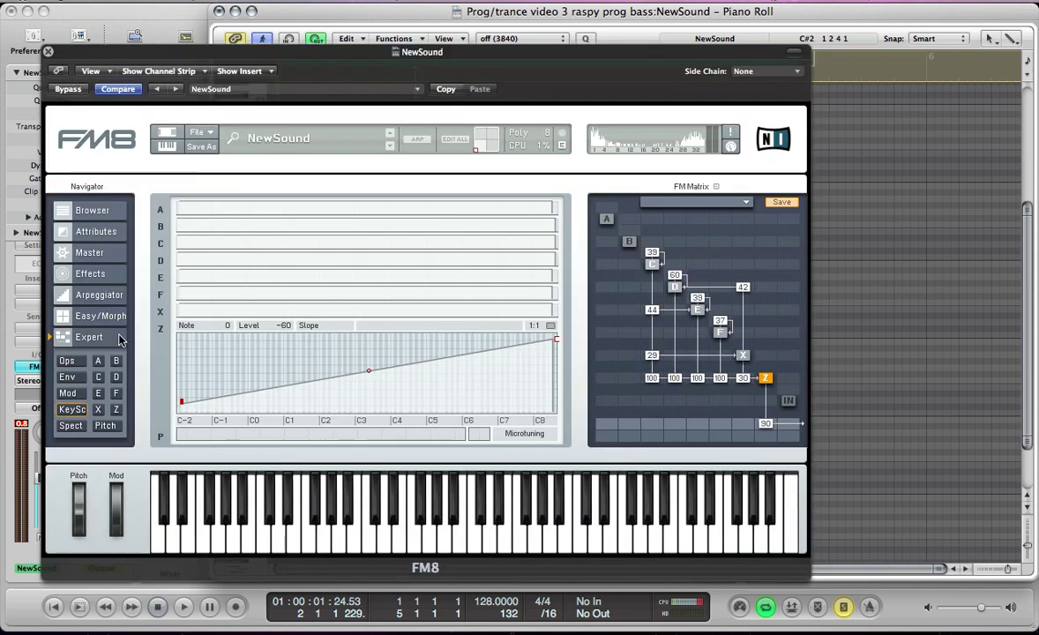
# Audition the loop with the bass while sweeping operator Z's filter 1 cutoff and reviewing the operator envelopes
pyautogui.click(106, 254)
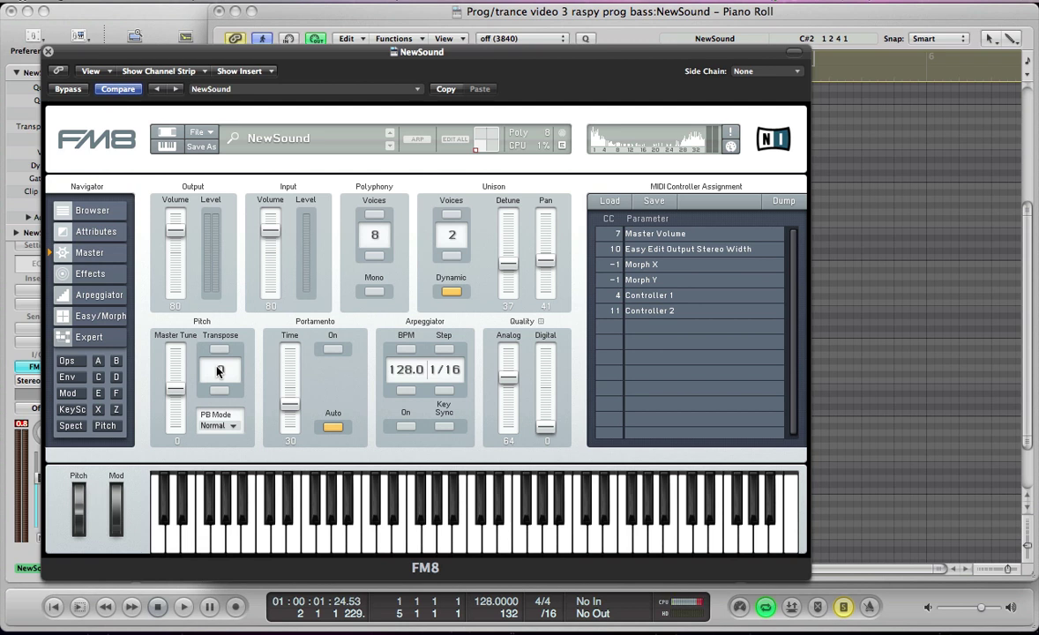
pyautogui.press('space')
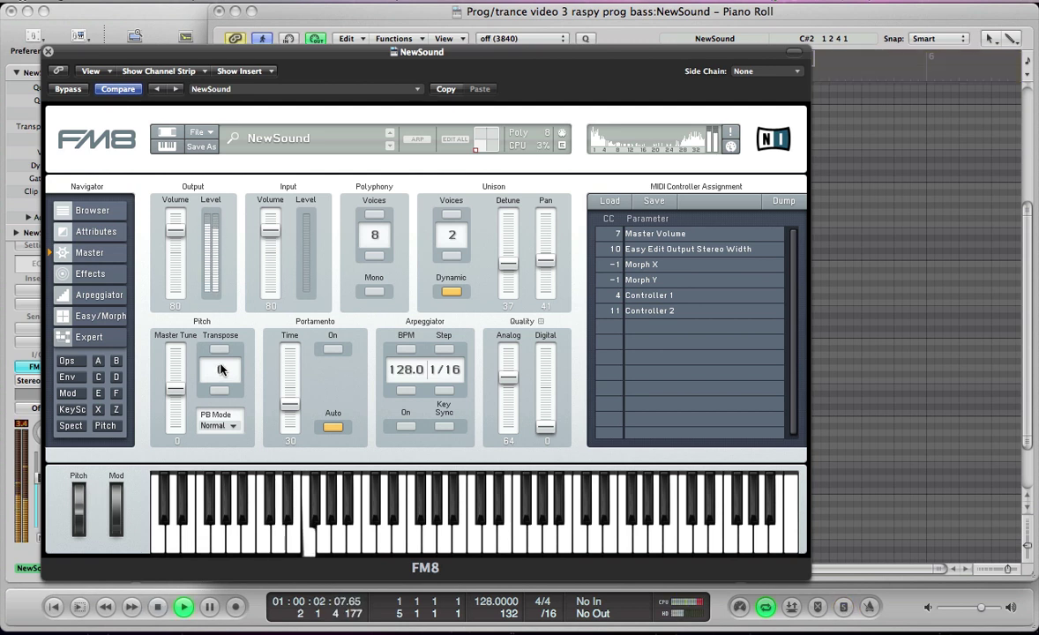
pyautogui.click(116, 410)
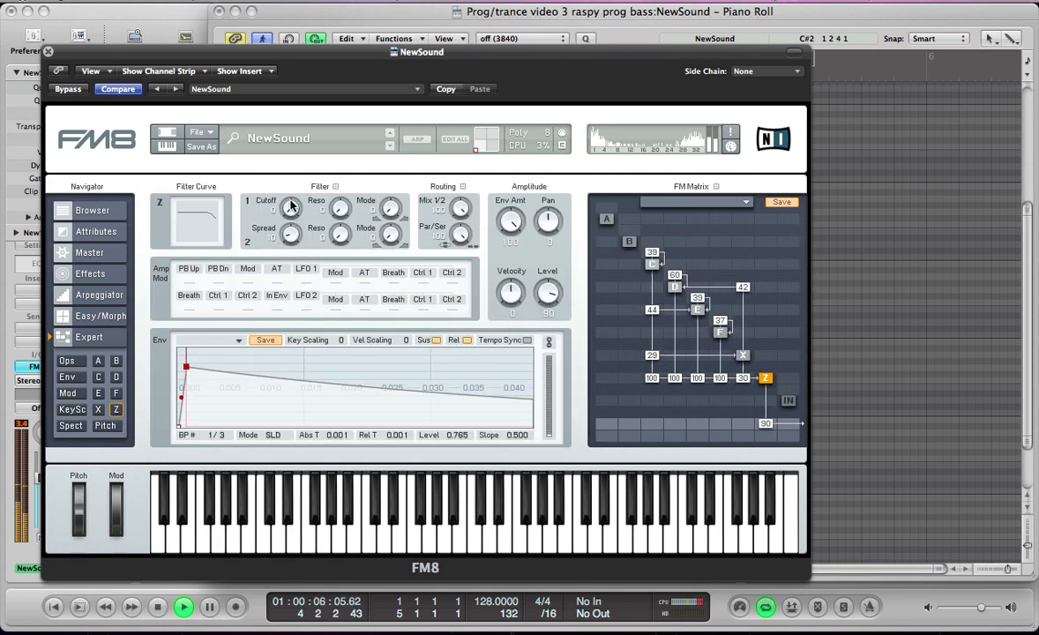
pyautogui.moveTo(289, 198); pyautogui.dragTo(270, 162)
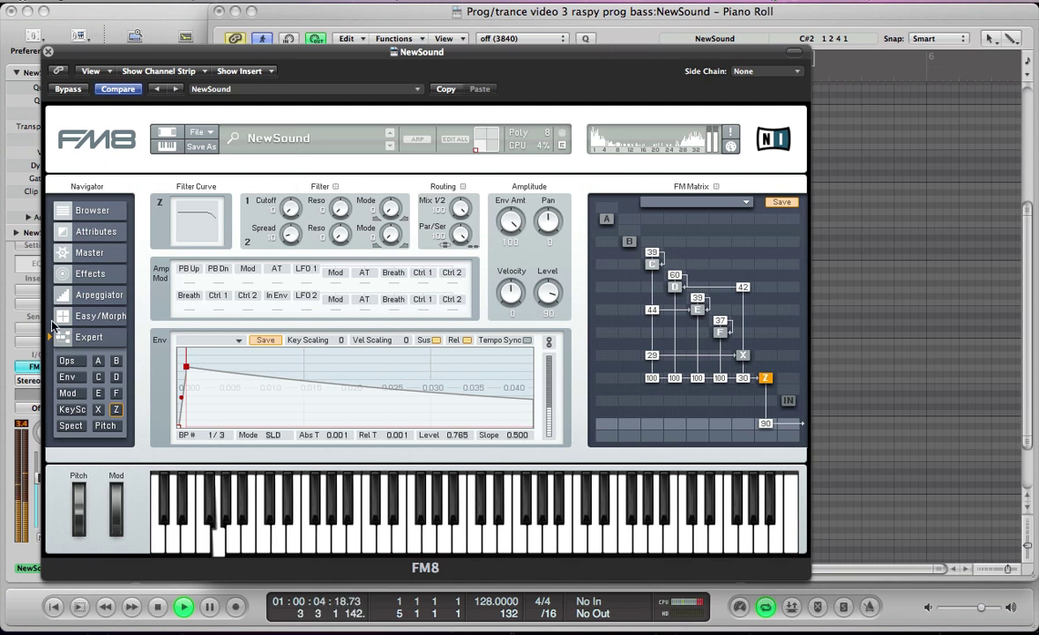
pyautogui.click(67, 377)
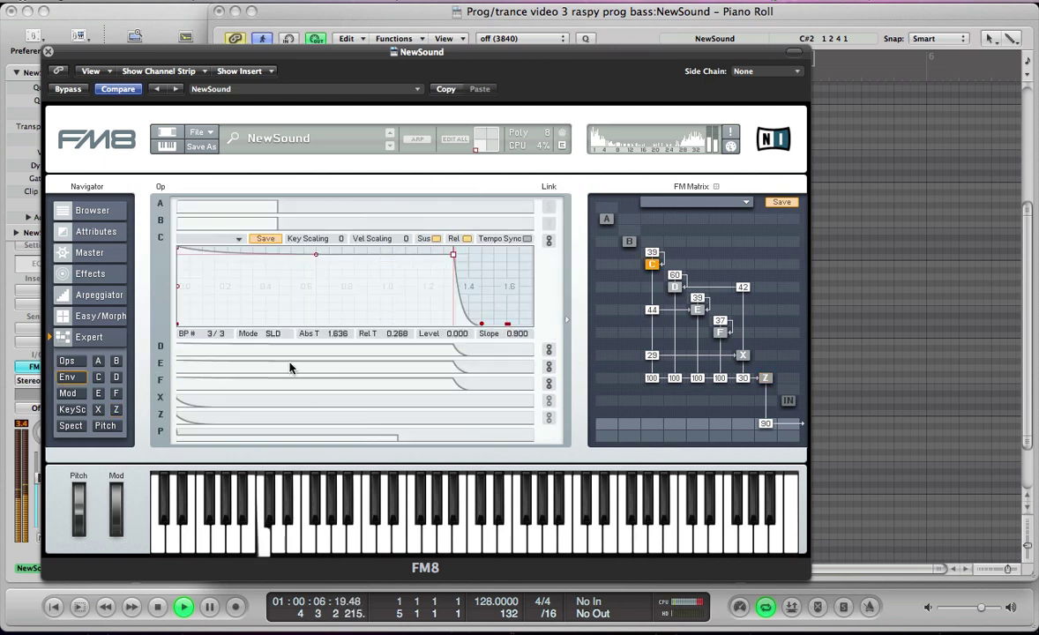
pyautogui.press('space')
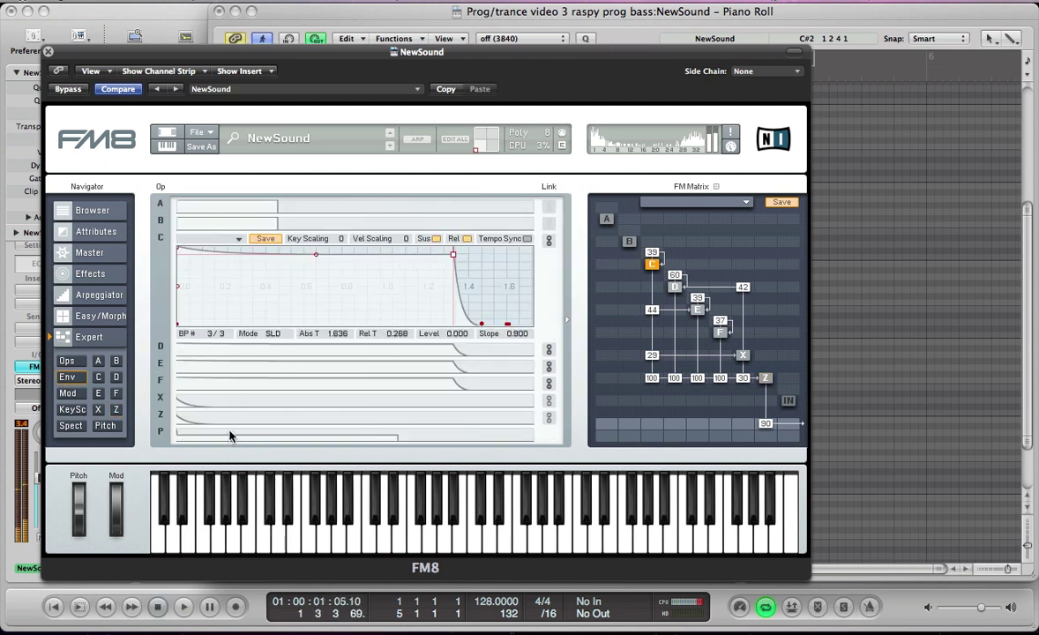